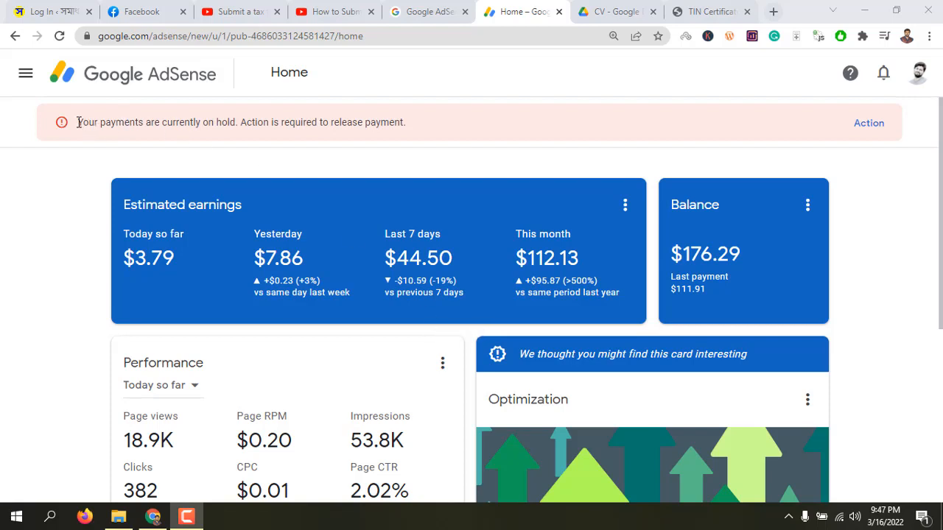
# Open the tax information management page by following up on the payments-on-hold alert
pyautogui.moveTo(78, 123); pyautogui.dragTo(250, 130)
pyautogui.click(112, 140)
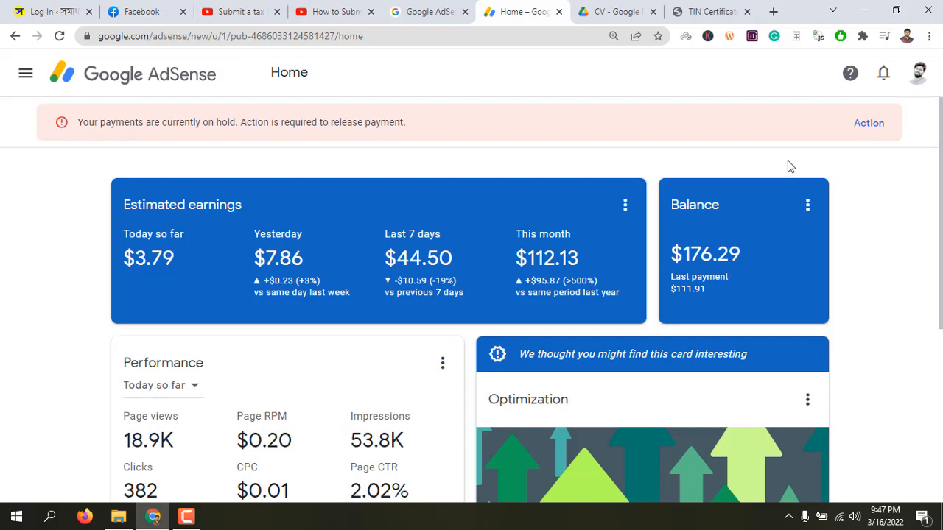
pyautogui.click(869, 126)
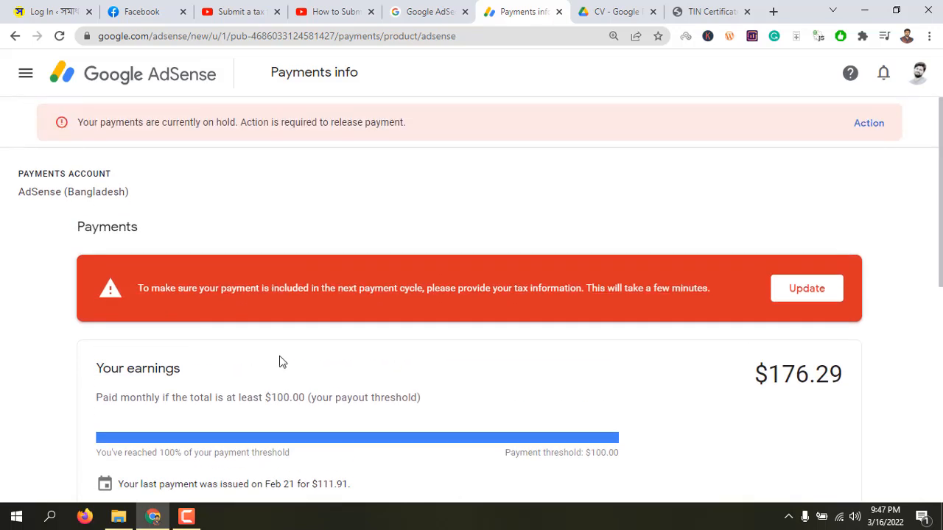
pyautogui.scroll(-2, 278, 356)
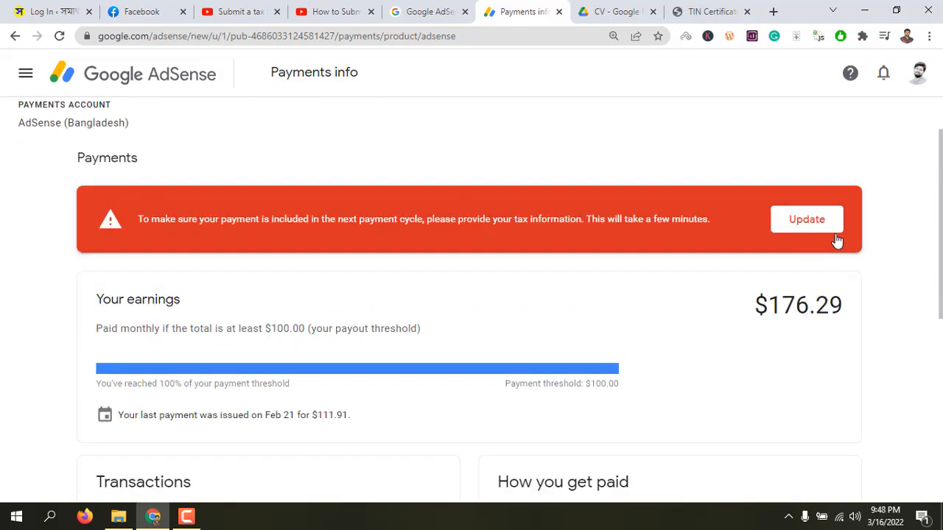
pyautogui.click(816, 221)
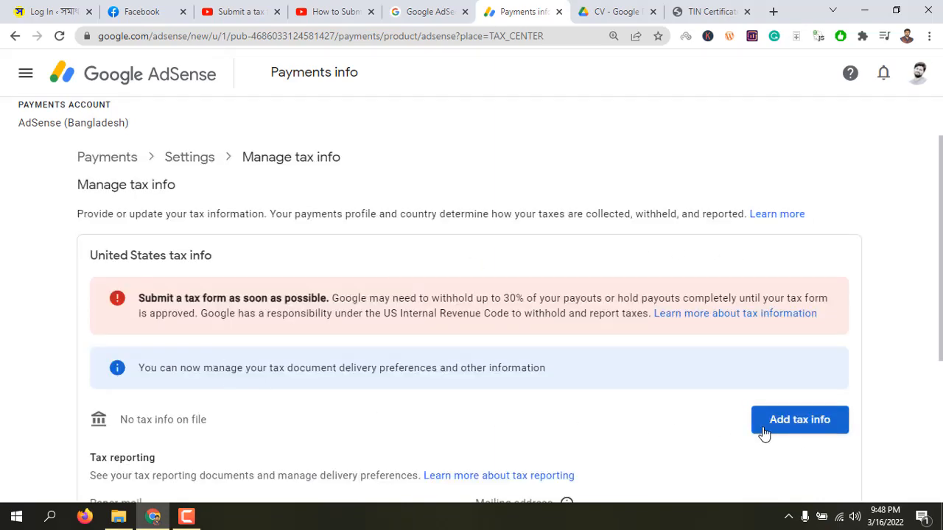
# Start a new United States tax form and verify the account by entering the account password
pyautogui.click(800, 420)
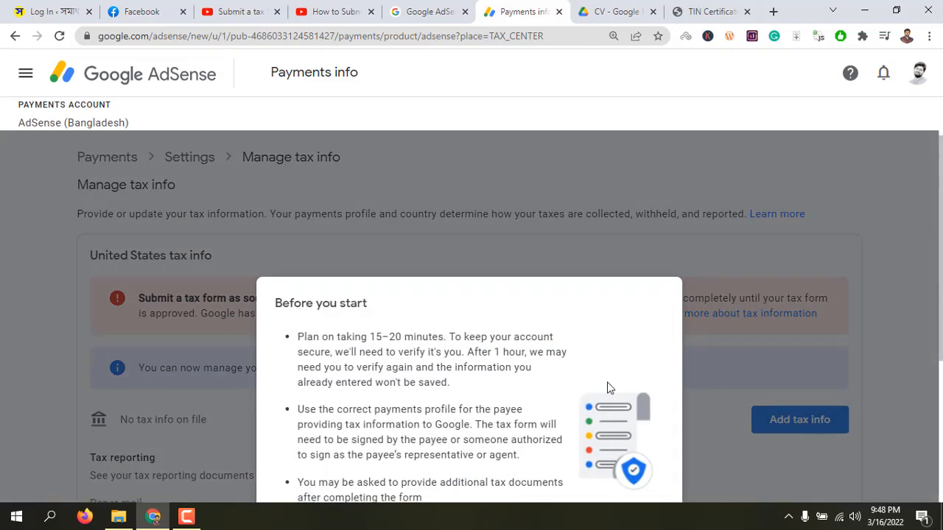
pyautogui.scroll(-3, 527, 365)
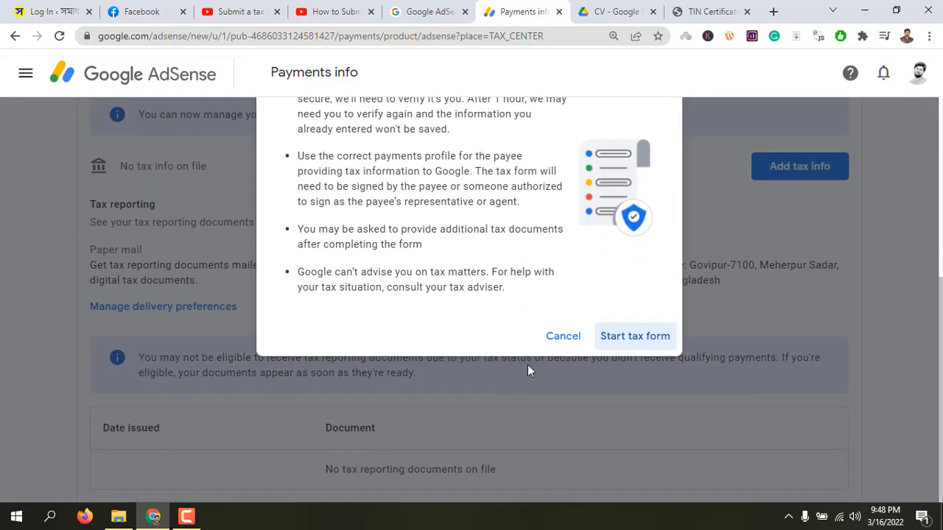
pyautogui.click(625, 338)
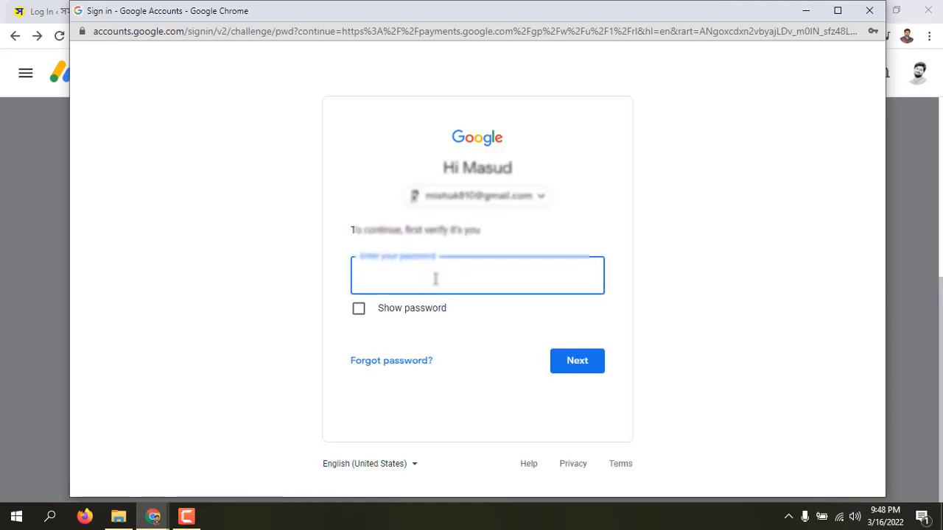
pyautogui.press('Return')
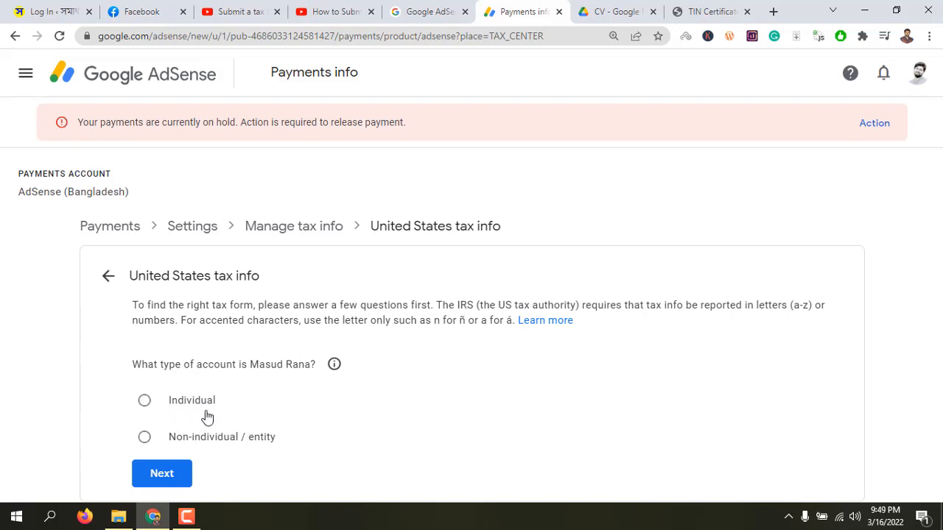
# Declare the account as Individual and not a US citizen or resident, and start the W-8BEN form
pyautogui.click(144, 402)
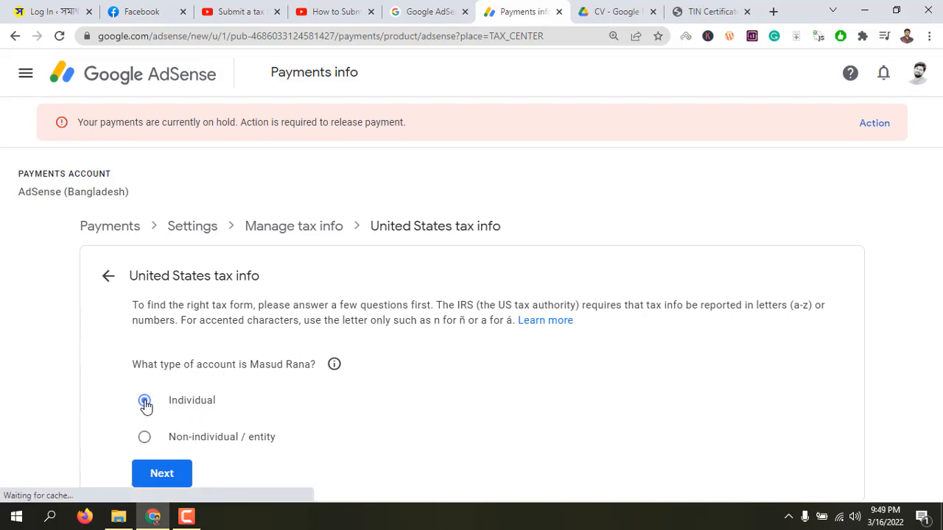
pyautogui.click(162, 475)
pyautogui.scroll(-1, 295, 431)
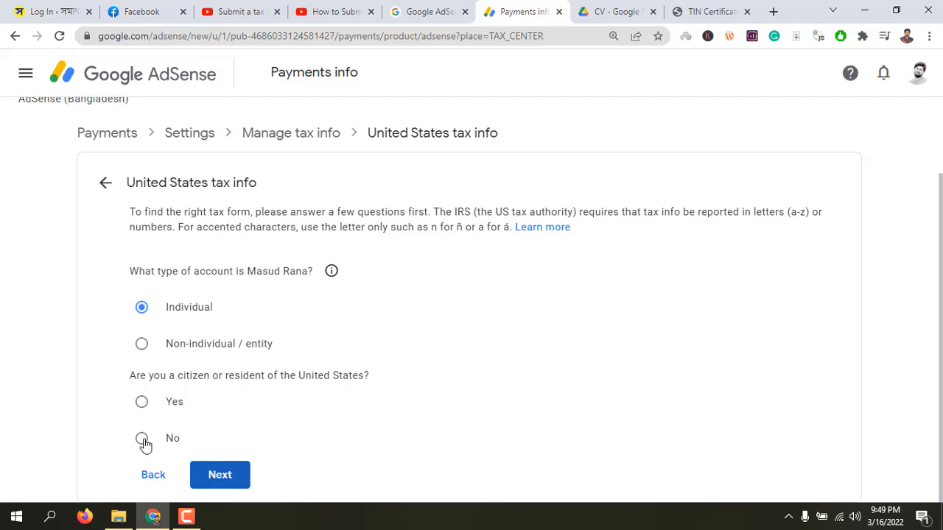
pyautogui.click(143, 439)
pyautogui.click(226, 477)
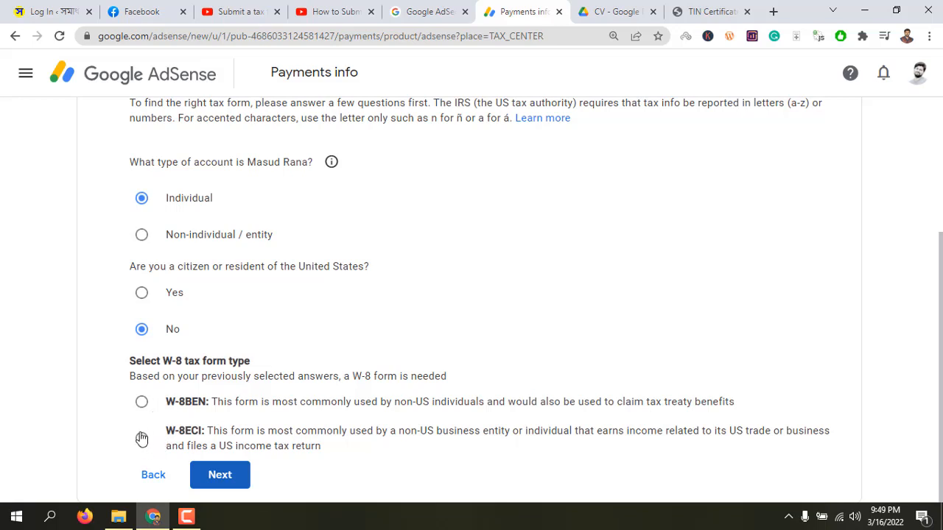
pyautogui.click(143, 405)
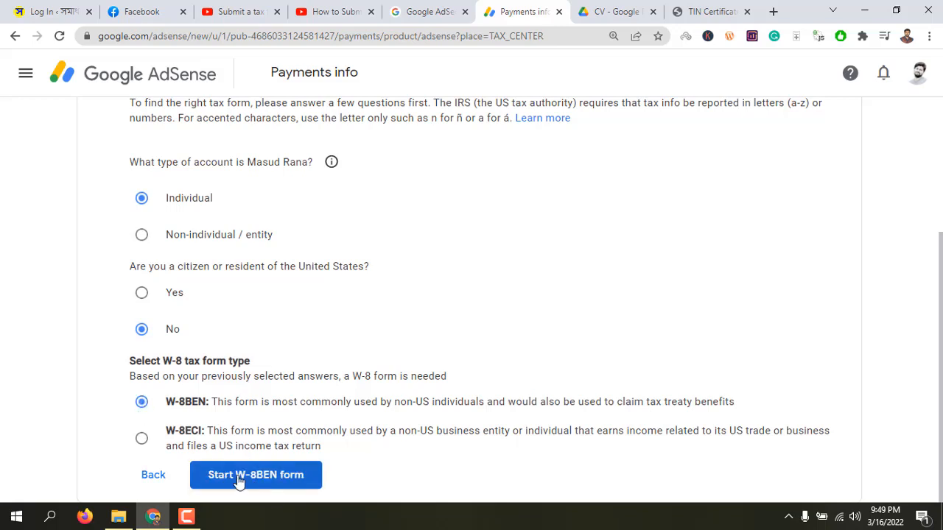
pyautogui.click(252, 478)
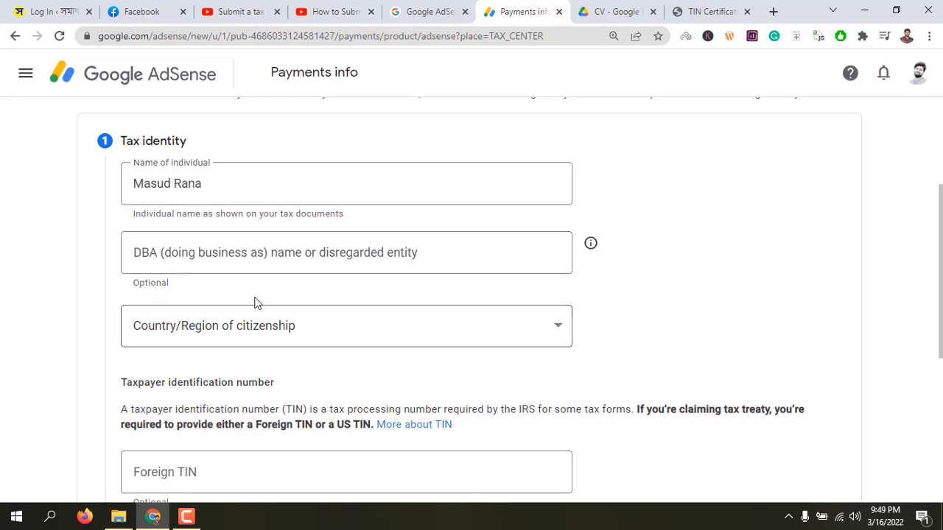
# Complete the tax identity with Bangladesh as country of citizenship and the foreign TIN copied from the TIN Certificate PDF
pyautogui.click(223, 328)
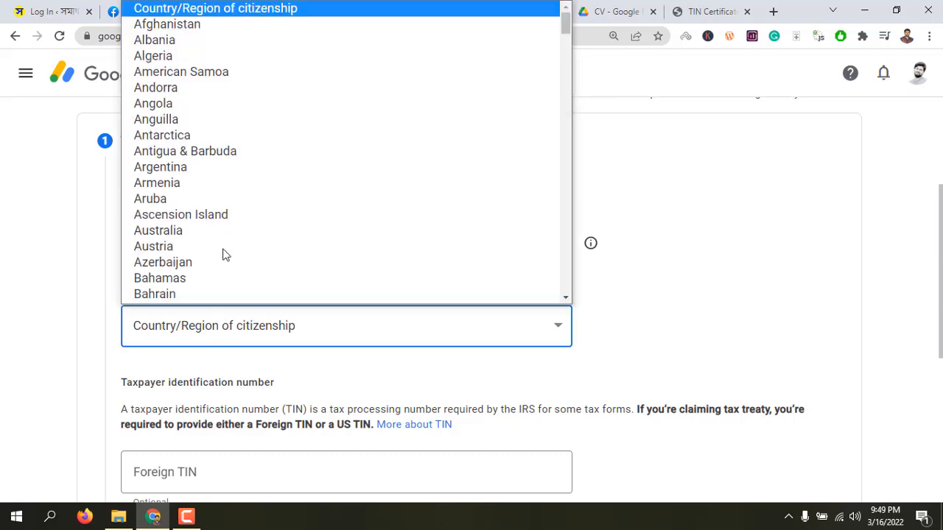
pyautogui.click(204, 301)
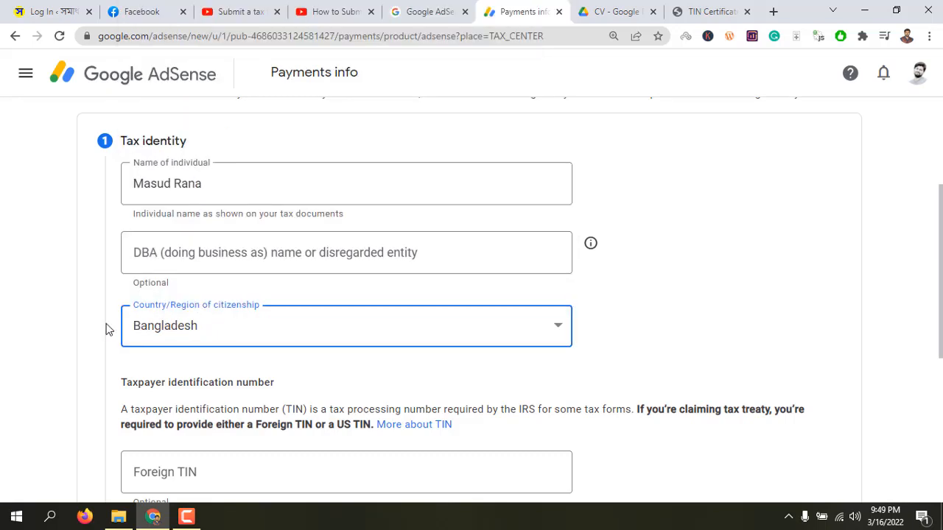
pyautogui.scroll(-3, 80, 324)
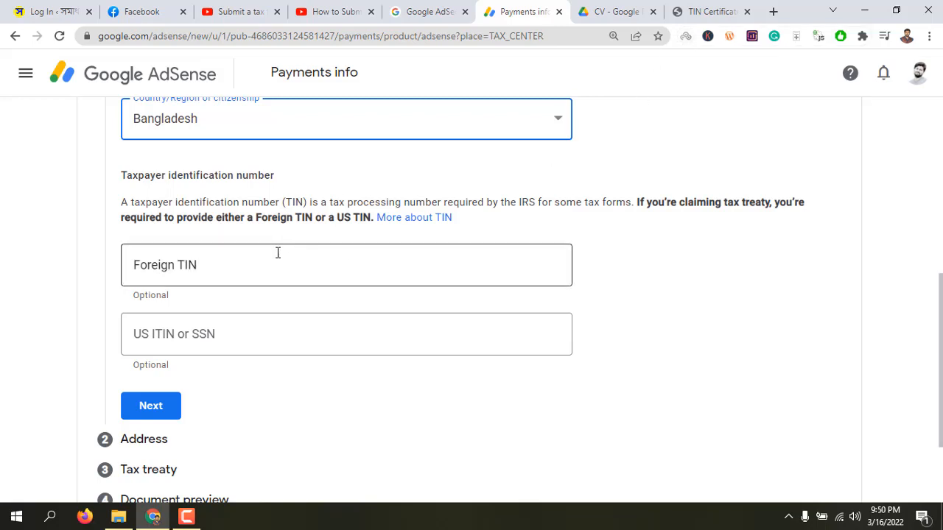
pyautogui.click(705, 14)
pyautogui.moveTo(441, 295); pyautogui.dragTo(525, 294)
pyautogui.hotkey('ctrl', 'c')
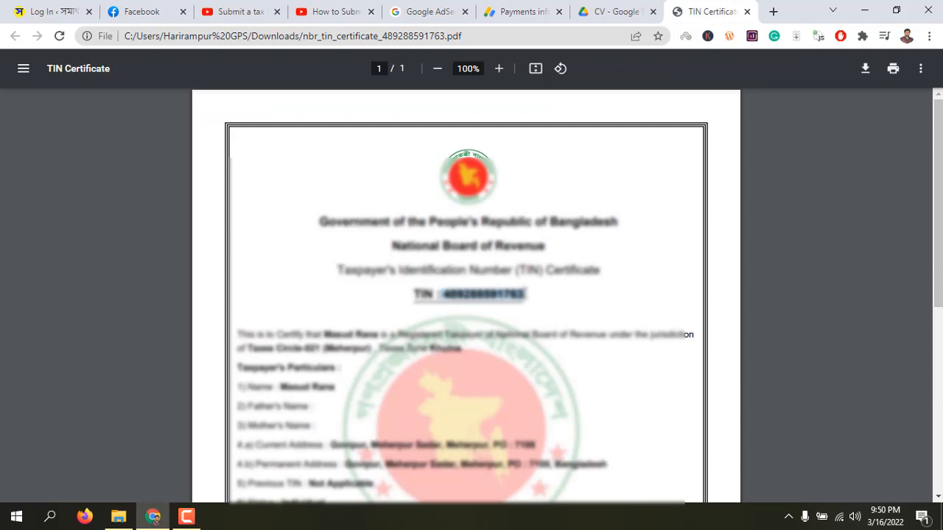
pyautogui.click(516, 11)
pyautogui.click(221, 269)
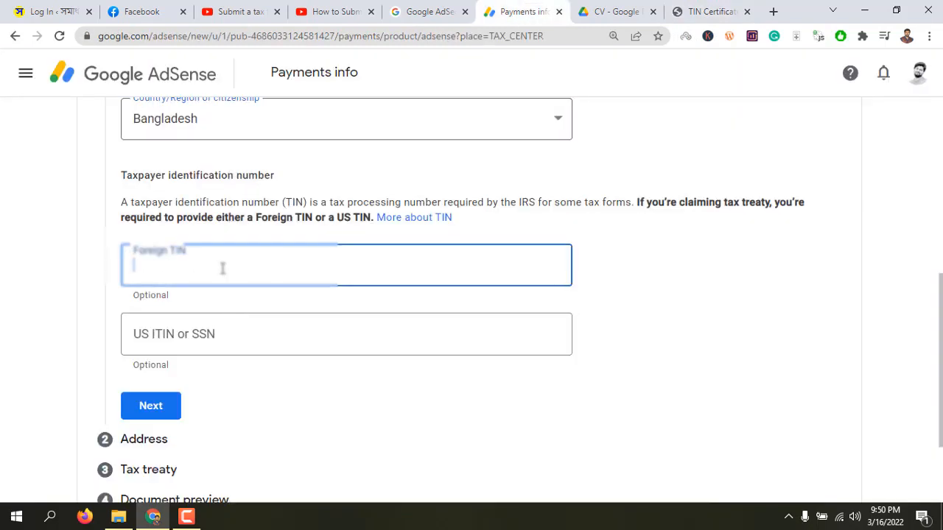
pyautogui.hotkey('ctrl', 'v')
pyautogui.click(620, 334)
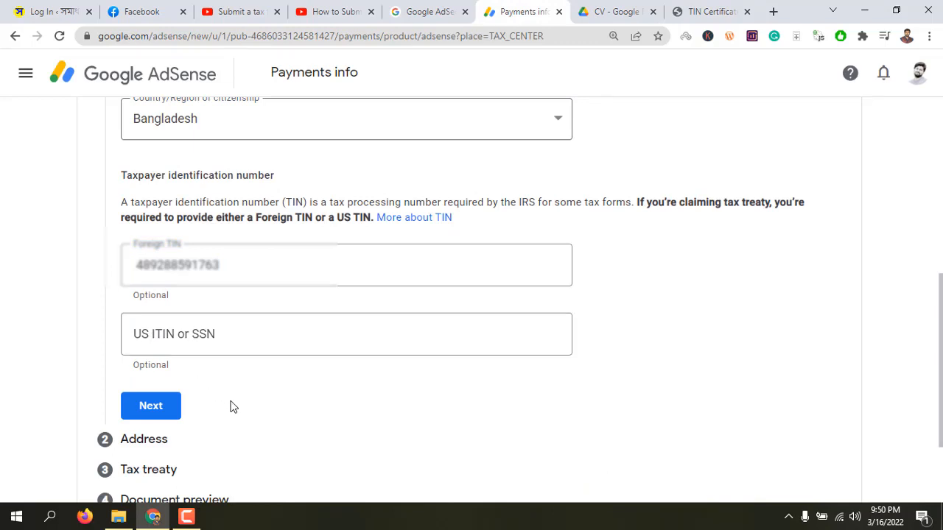
pyautogui.click(151, 406)
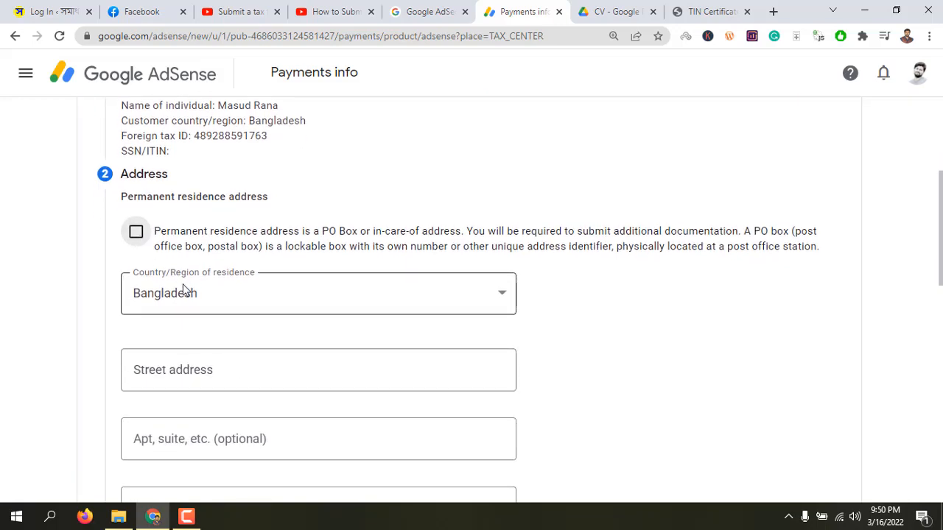
# Mark the permanent residence address as a PO box or in-care-of address and fill in the saved home address
pyautogui.scroll(-1, 184, 289)
pyautogui.click(136, 165)
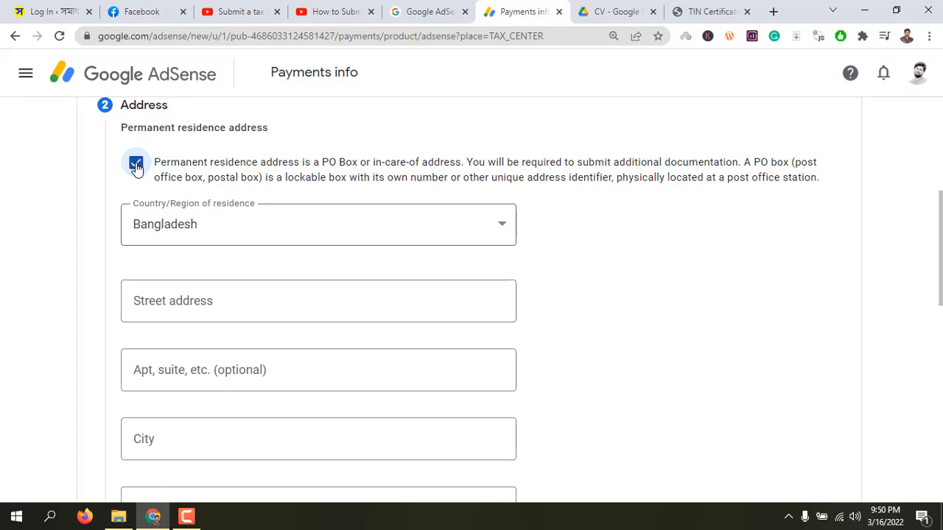
pyautogui.scroll(-1, 202, 324)
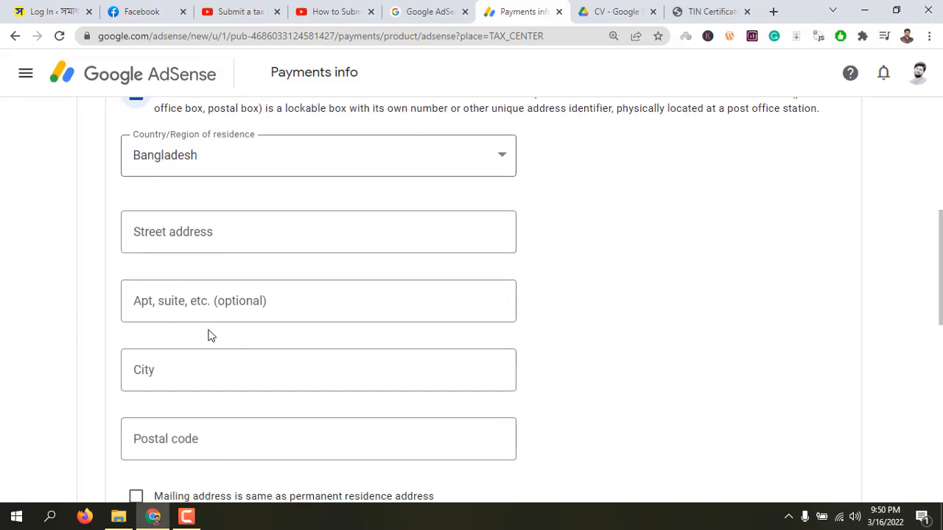
pyautogui.scroll(-1, 208, 336)
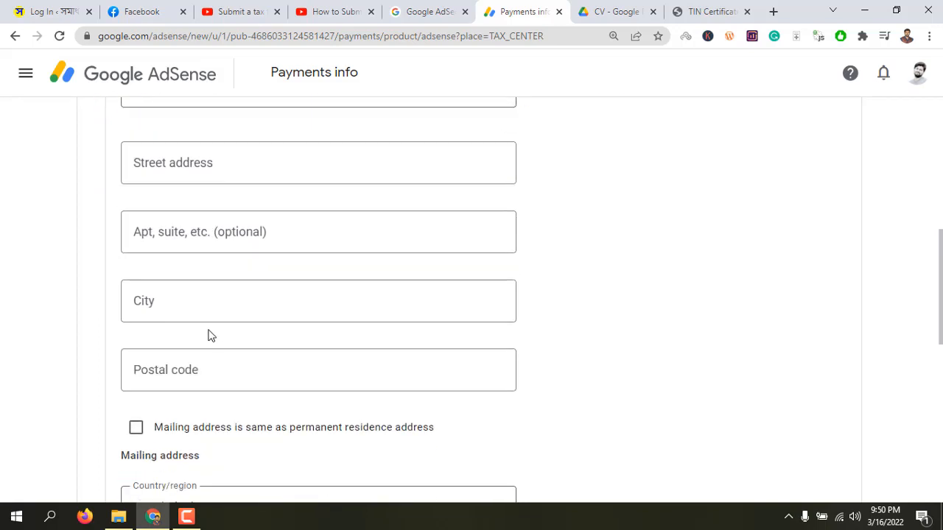
pyautogui.click(197, 169)
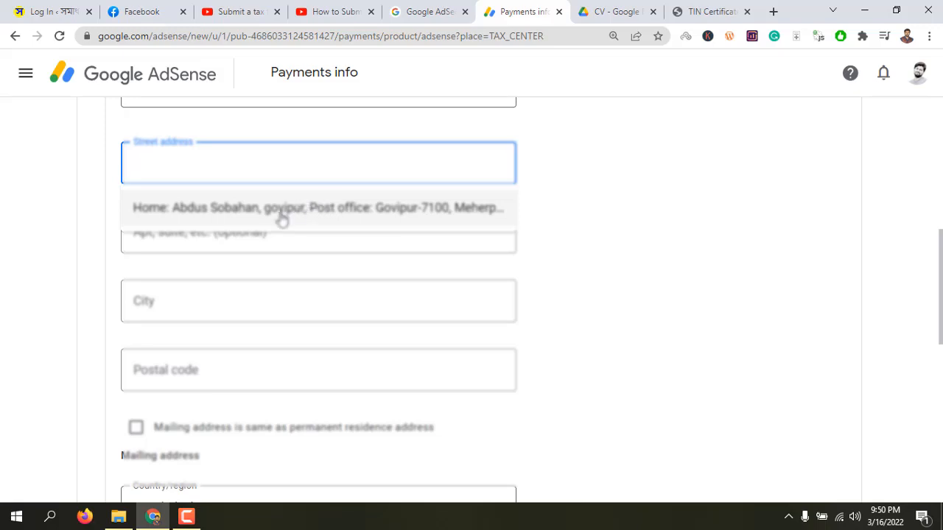
pyautogui.click(280, 214)
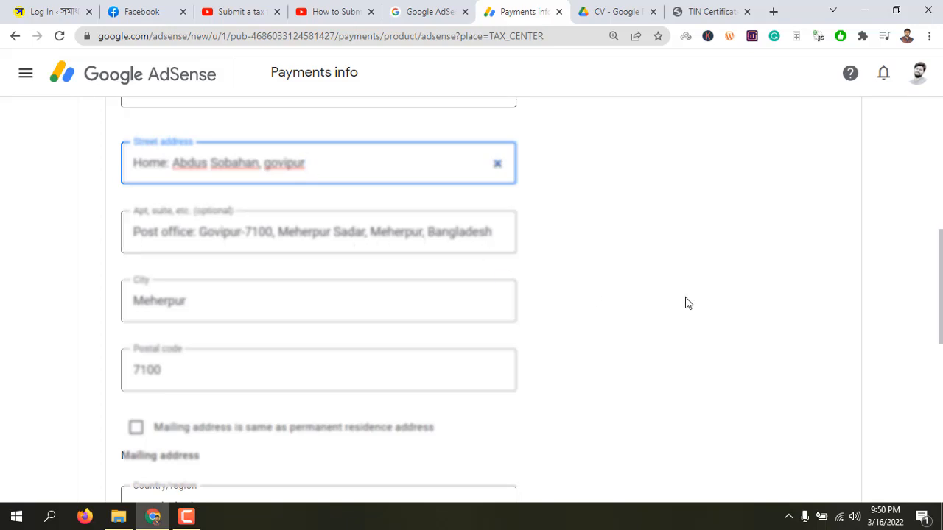
# Set the mailing address to be the same as the permanent residence address and continue to the tax treaty section
pyautogui.scroll(-2, 568, 347)
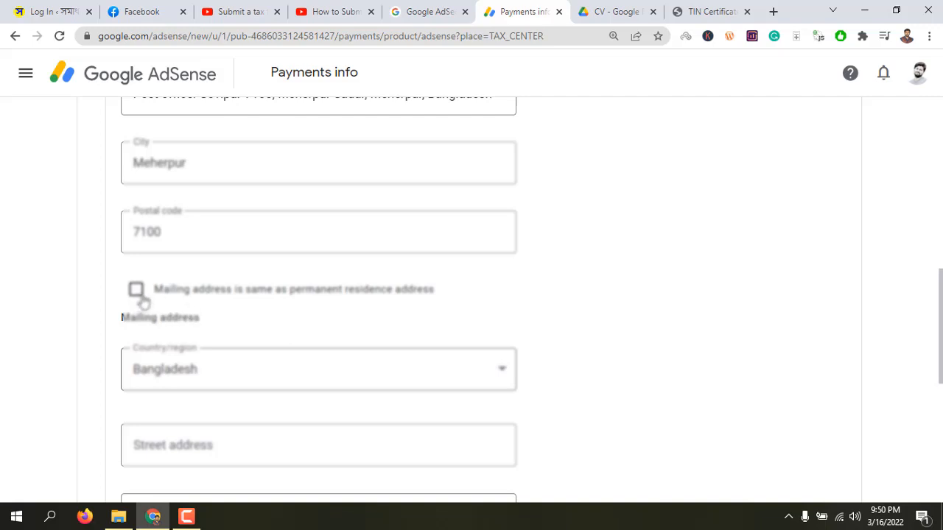
pyautogui.click(137, 290)
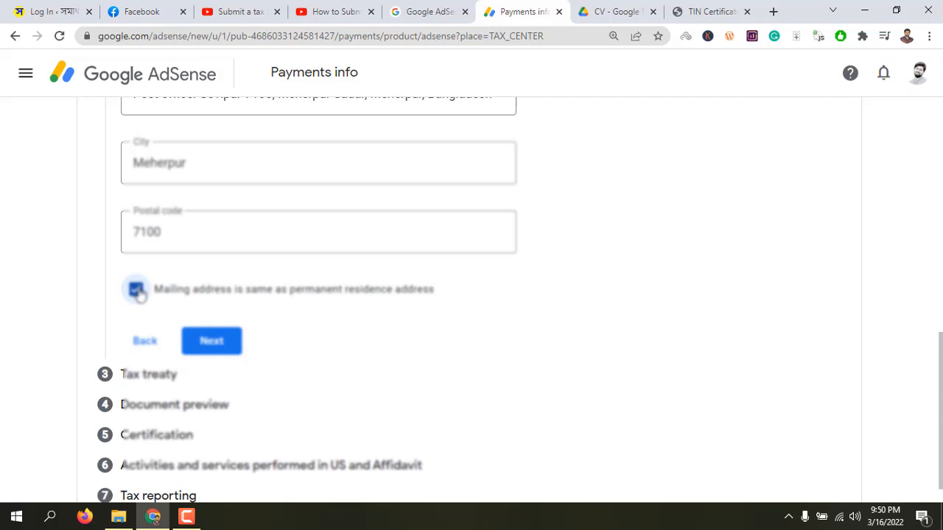
pyautogui.click(137, 290)
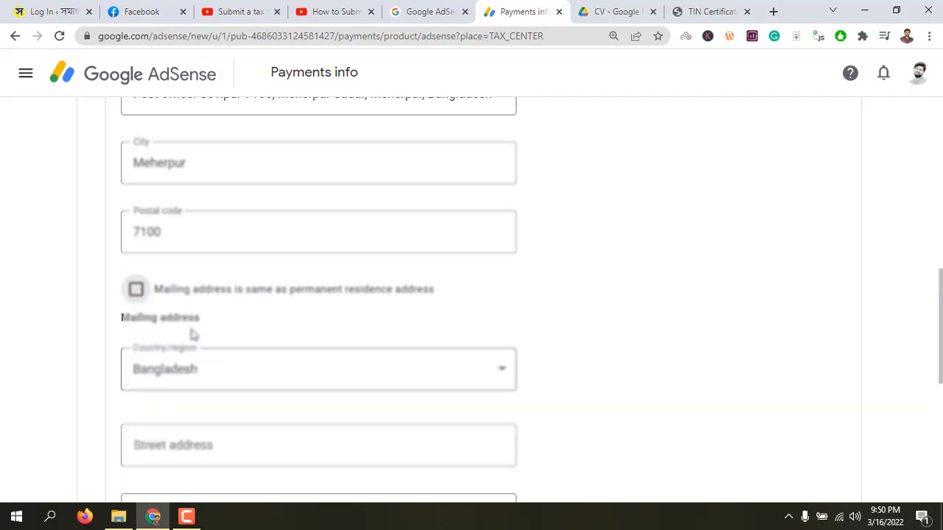
pyautogui.scroll(-2, 191, 339)
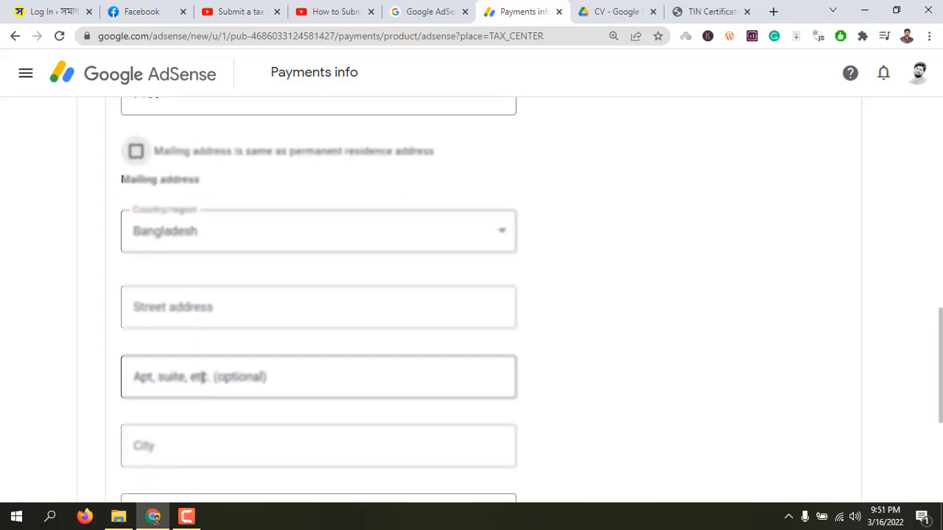
pyautogui.scroll(-1, 202, 383)
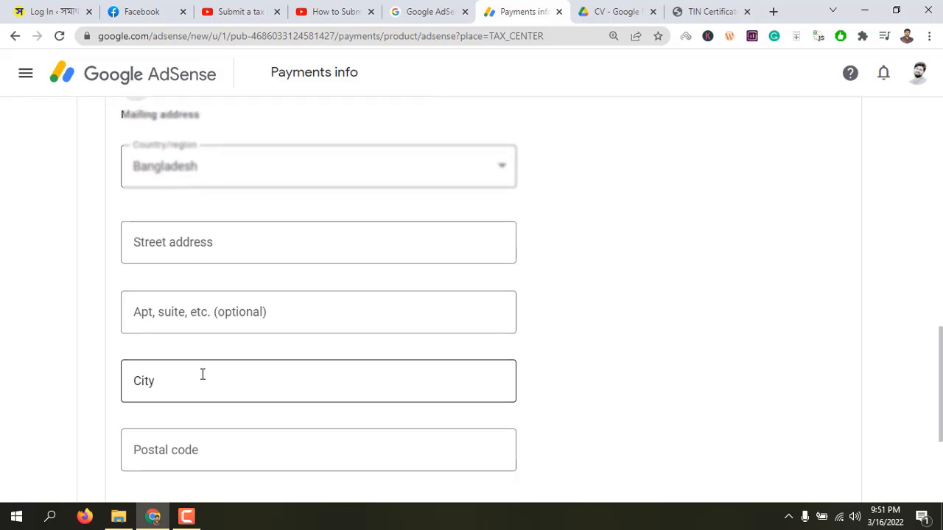
pyautogui.scroll(2, 202, 376)
pyautogui.click(136, 223)
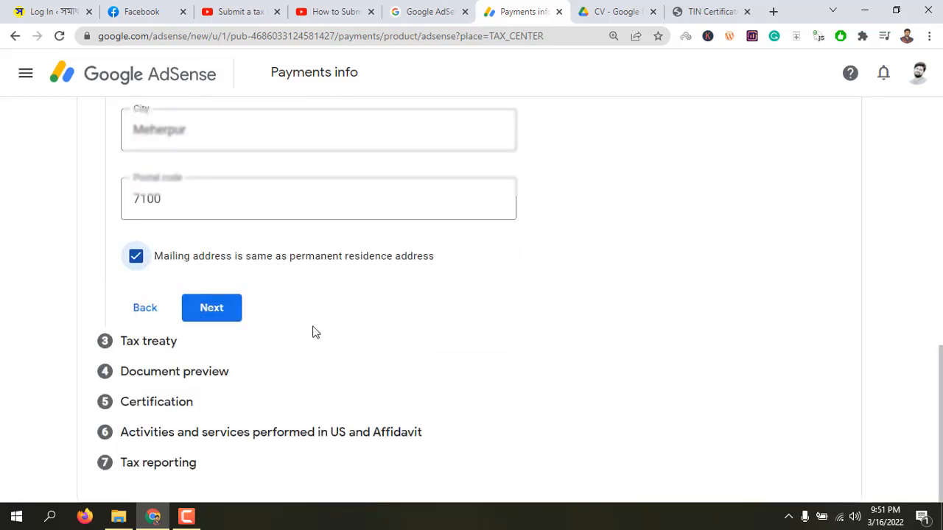
pyautogui.click(215, 318)
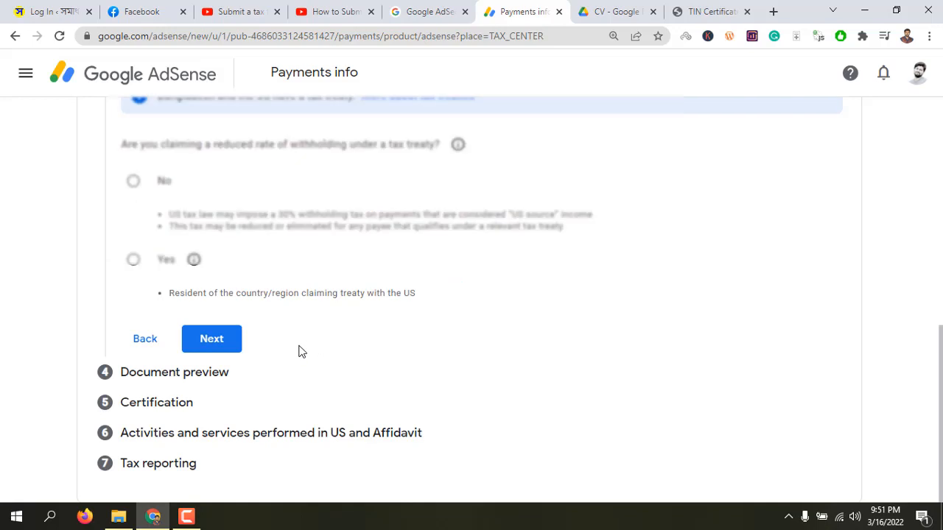
# Answer Yes to claiming a reduced rate of withholding under a tax treaty
pyautogui.scroll(3, 302, 350)
pyautogui.scroll(-1, 210, 358)
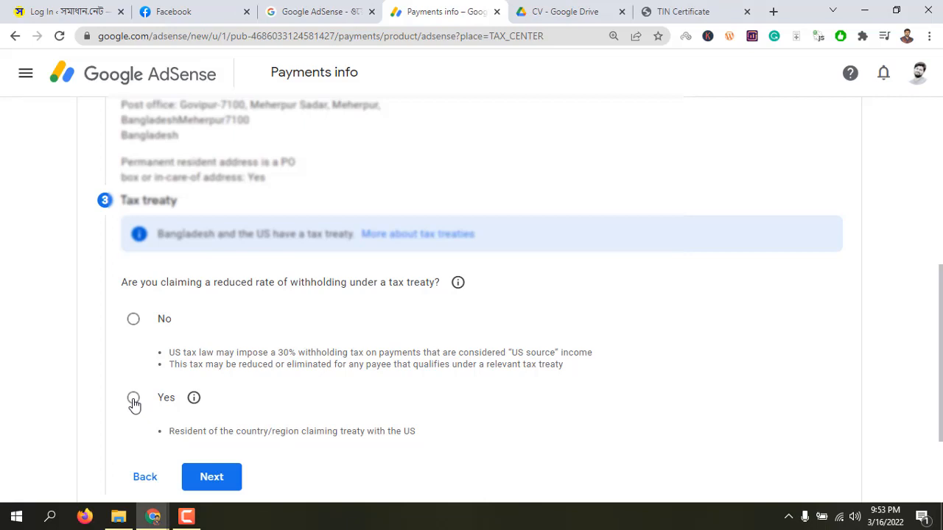
pyautogui.click(134, 399)
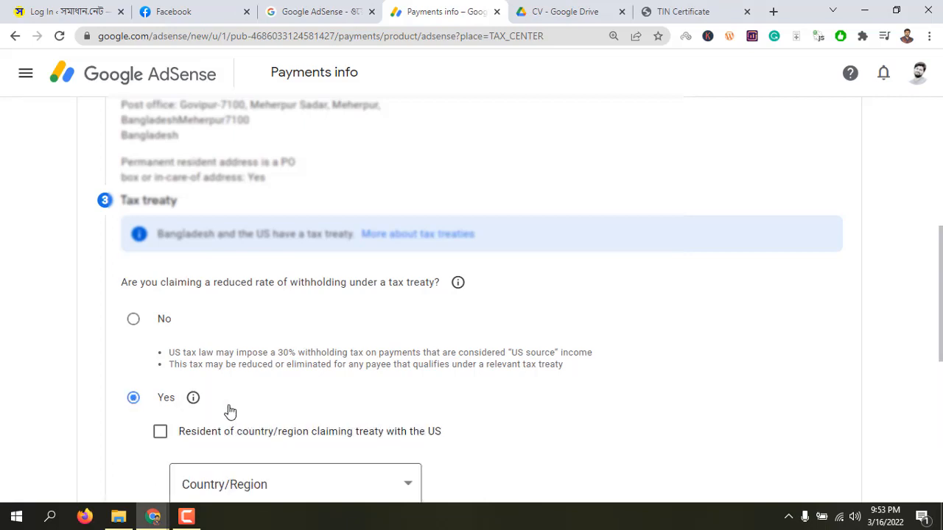
pyautogui.scroll(-2, 250, 405)
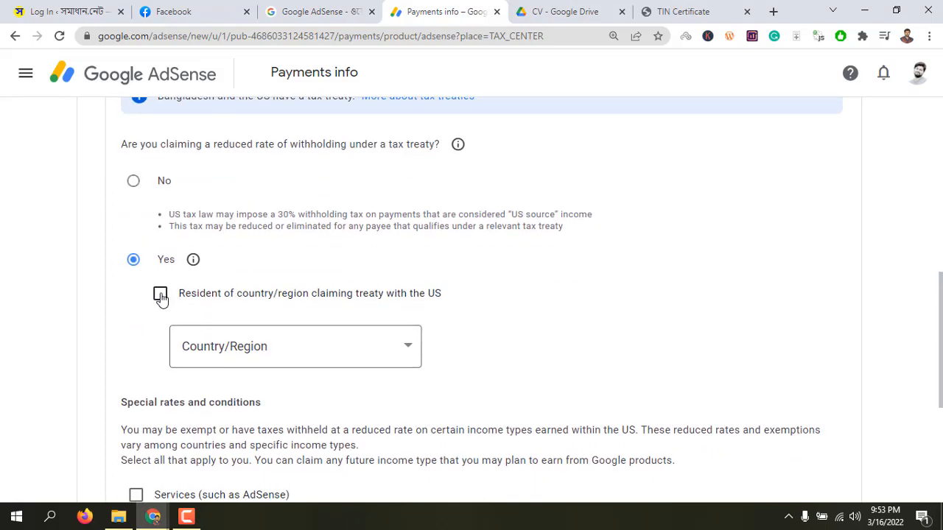
# Claim treaty residency with the US and choose Bangladesh as the country of residence
pyautogui.click(160, 294)
pyautogui.click(298, 354)
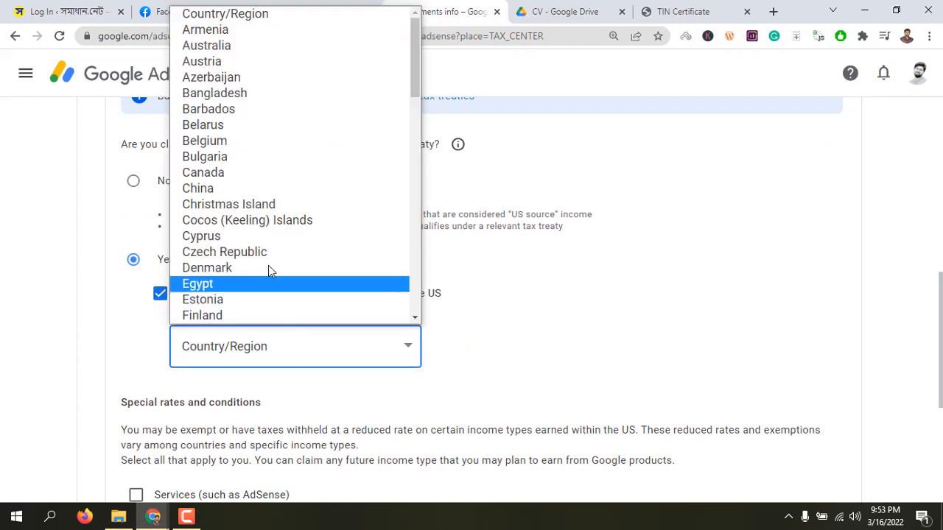
pyautogui.scroll(-4, 246, 214)
pyautogui.scroll(4, 251, 165)
pyautogui.click(242, 93)
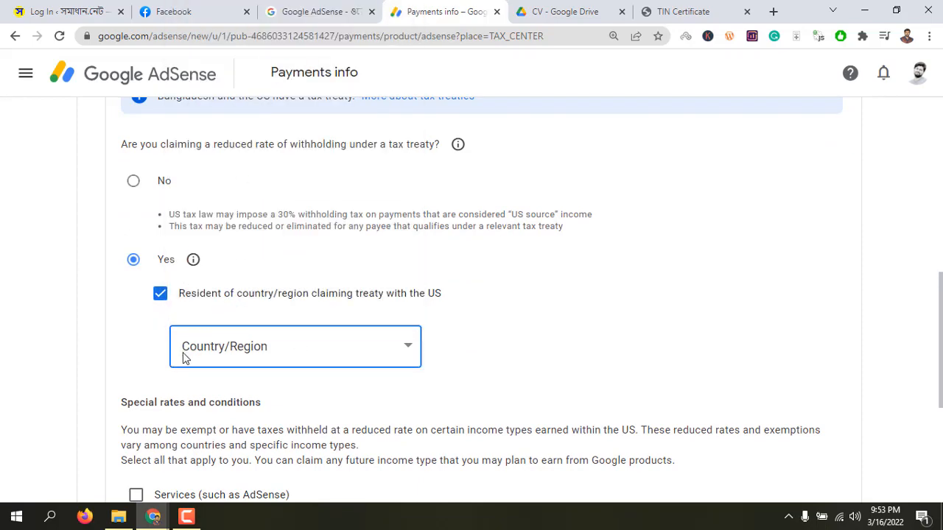
# Claim the Services income type under Article 7 and paragraph 1 at the 0% reduced treaty rate, confirming the terms are met
pyautogui.scroll(-2, 145, 356)
pyautogui.scroll(-2, 145, 356)
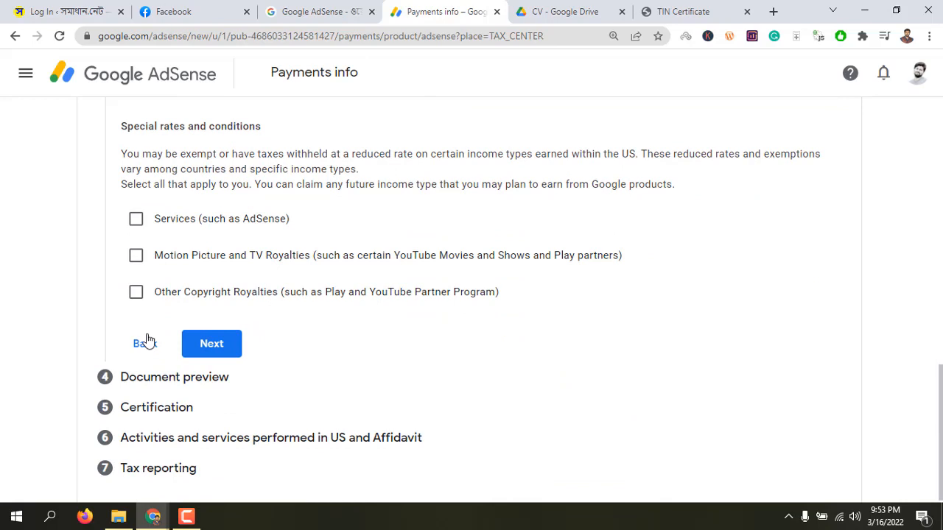
pyautogui.click(136, 221)
pyautogui.click(286, 277)
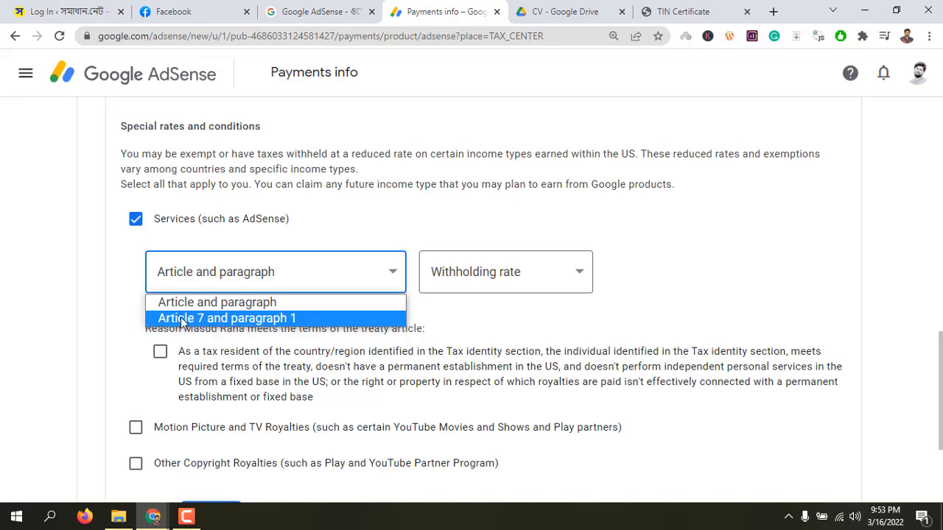
pyautogui.click(233, 320)
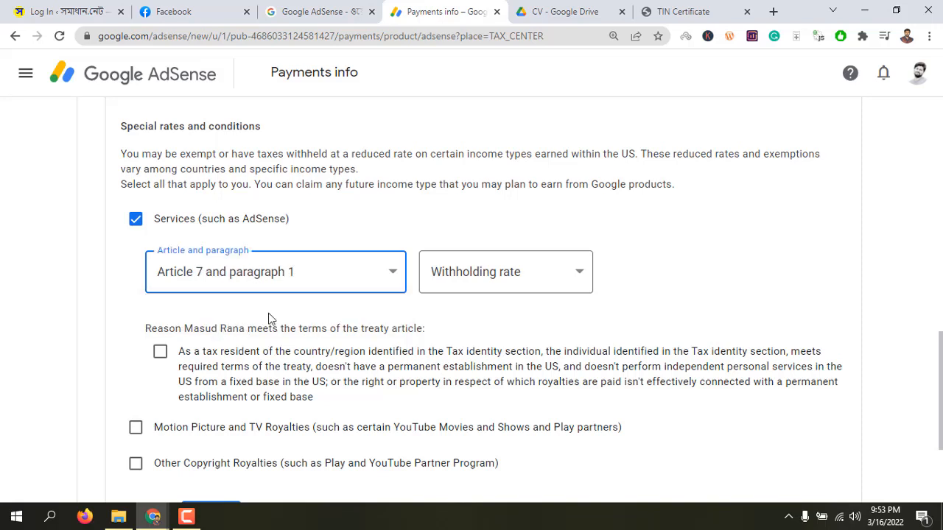
pyautogui.click(485, 274)
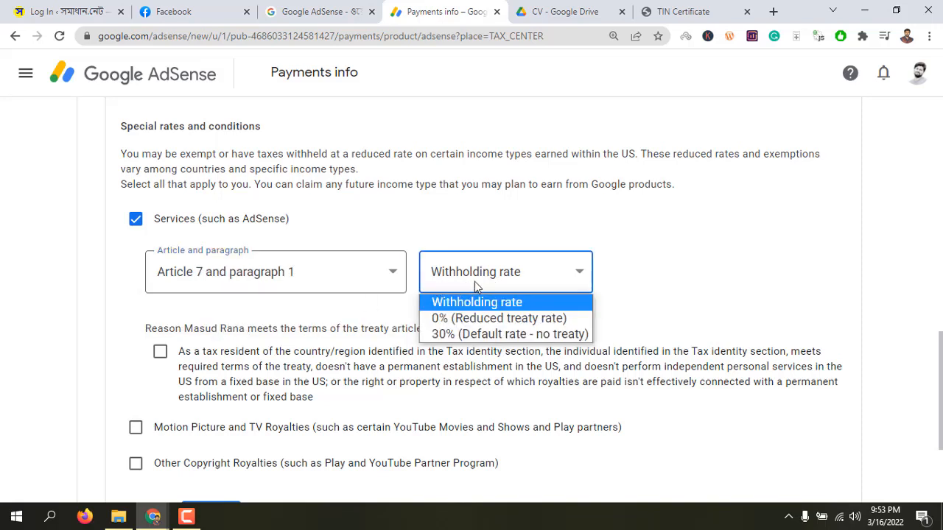
pyautogui.click(487, 320)
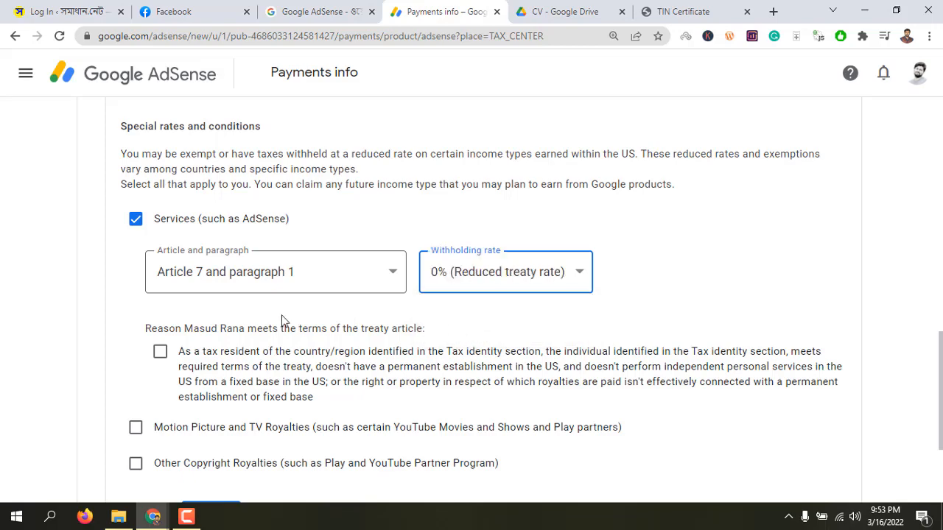
pyautogui.scroll(-2, 177, 317)
pyautogui.click(161, 215)
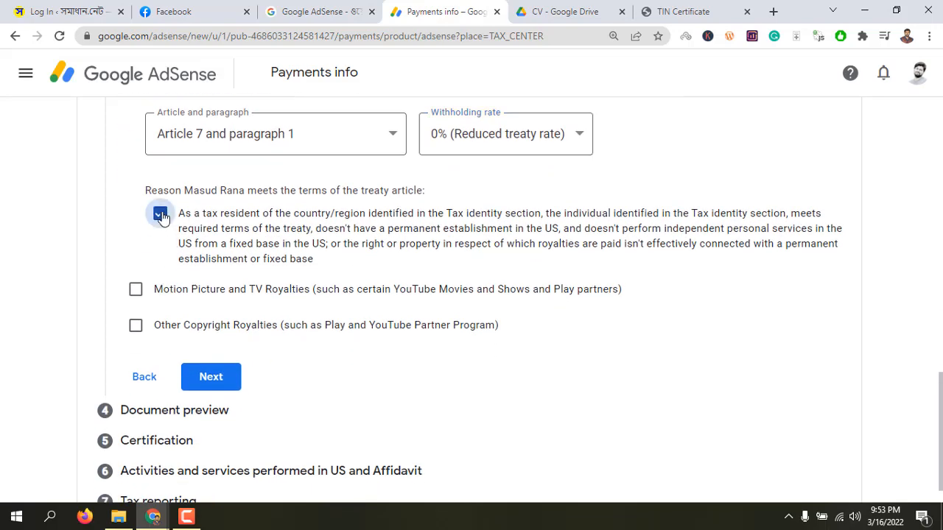
# Claim Motion Picture and TV Royalties under Article 12 and paragraph 2 at the 10% reduced treaty rate, confirming the terms are met
pyautogui.click(136, 289)
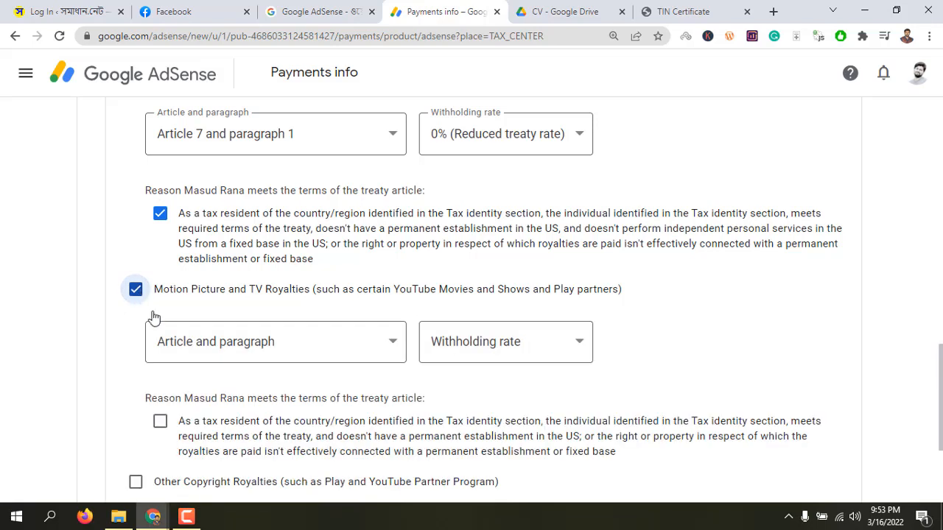
pyautogui.click(273, 341)
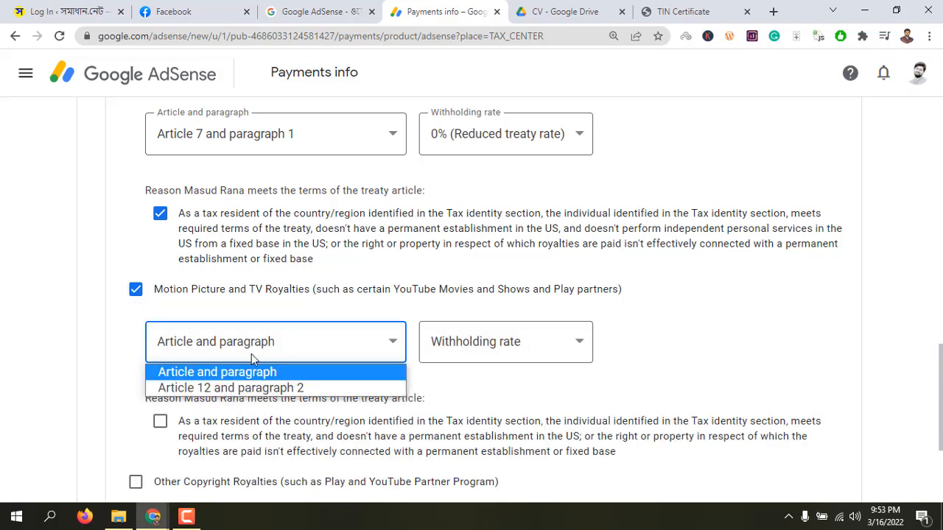
pyautogui.click(232, 396)
pyautogui.click(507, 352)
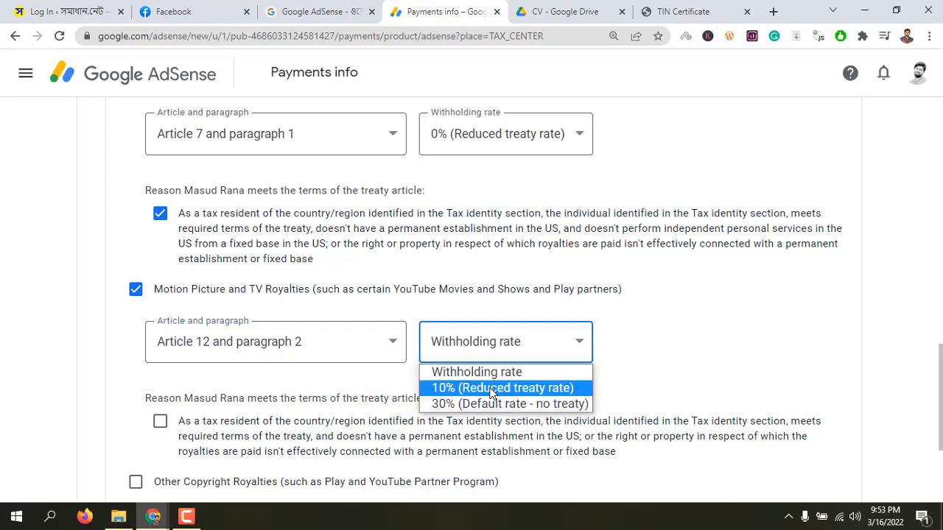
pyautogui.click(489, 388)
pyautogui.scroll(-2, 442, 369)
pyautogui.click(160, 283)
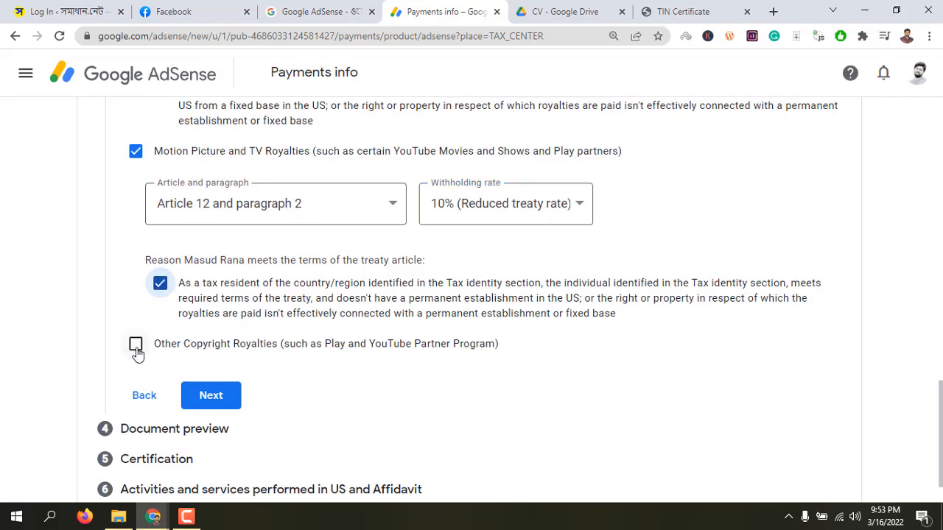
# Claim Other Copyright Royalties under Article 12 and paragraph 2 at the 10% reduced treaty rate, confirming the terms are met
pyautogui.click(136, 344)
pyautogui.scroll(-1, 206, 372)
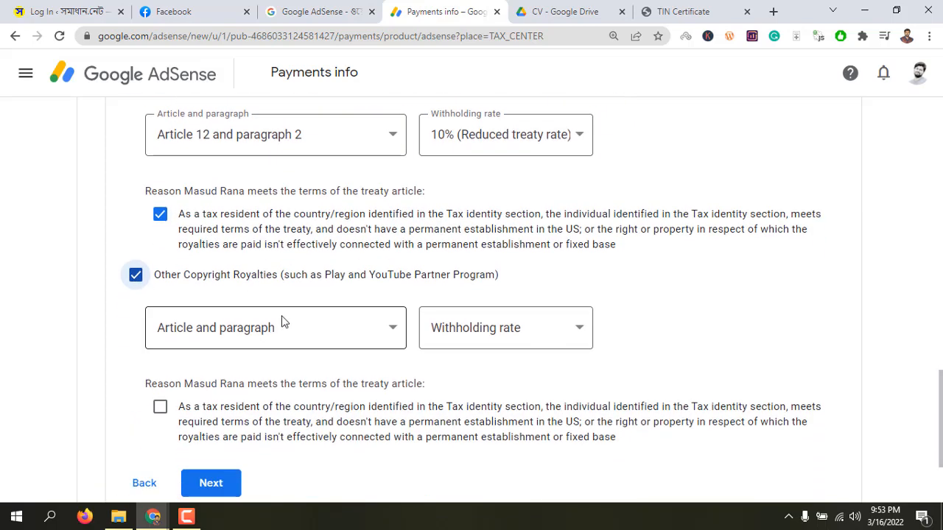
pyautogui.click(282, 322)
pyautogui.click(228, 378)
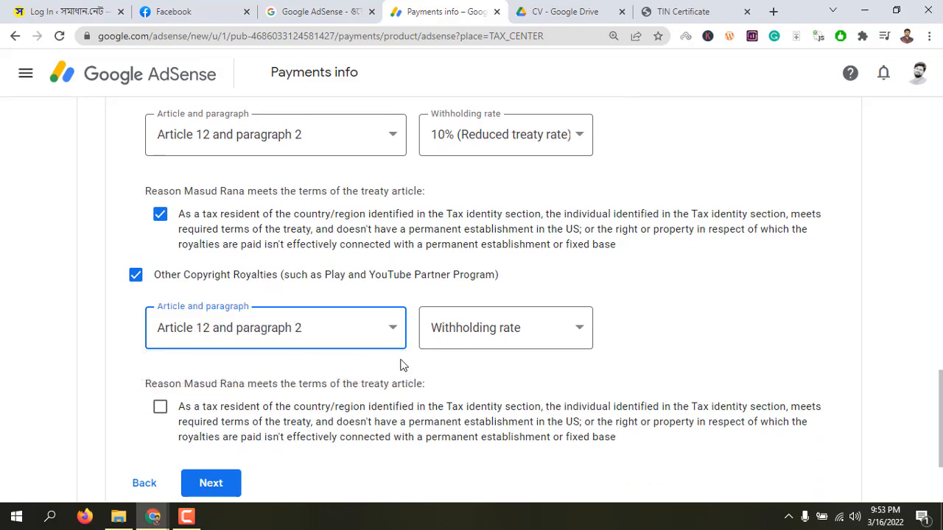
pyautogui.click(497, 332)
pyautogui.click(482, 374)
pyautogui.scroll(-1, 228, 390)
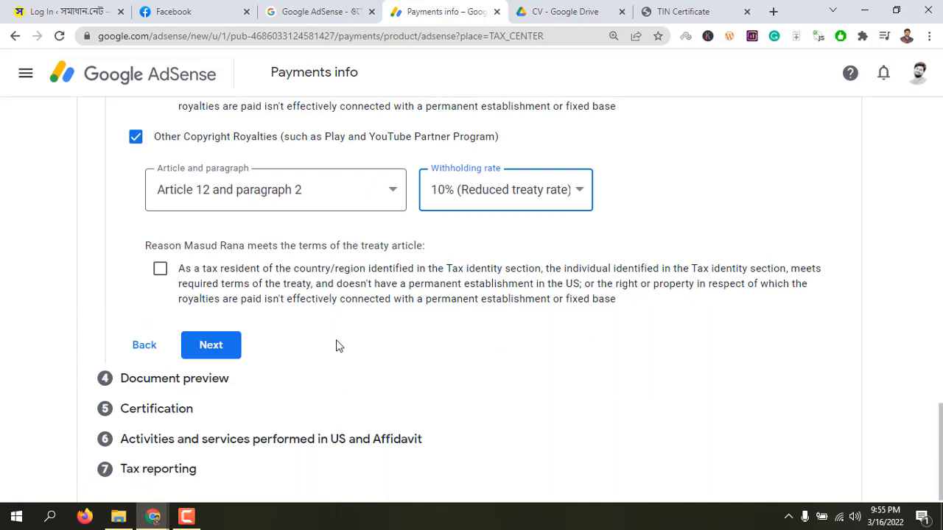
pyautogui.click(161, 272)
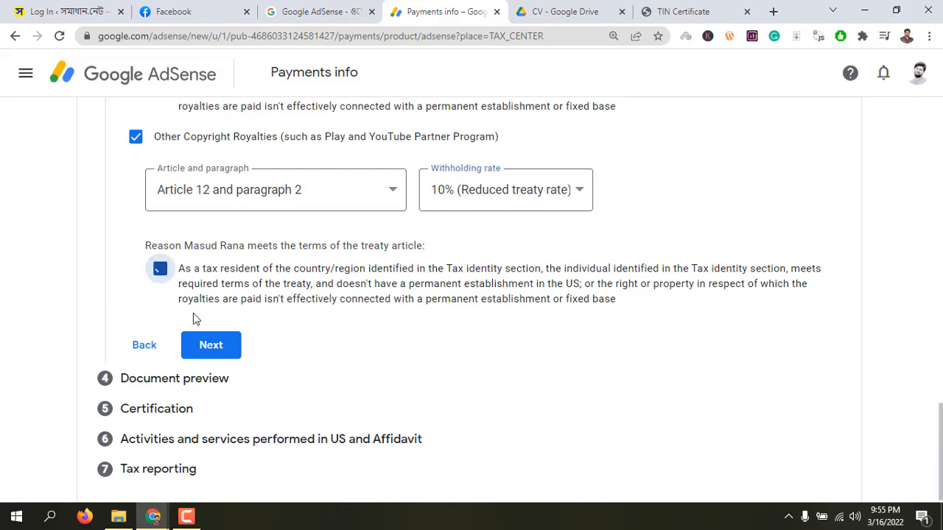
# Proceed to the document preview and confirm that the generated tax documents have been reviewed
pyautogui.click(218, 353)
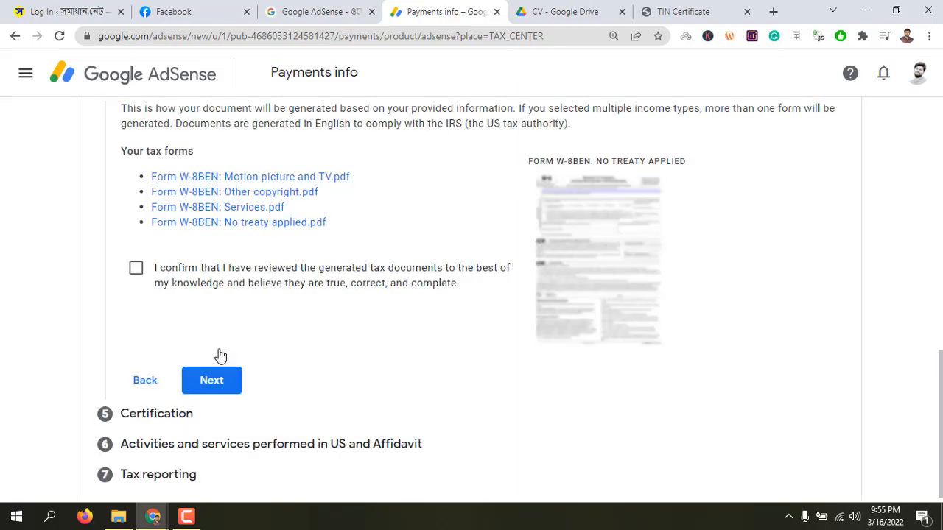
pyautogui.click(136, 271)
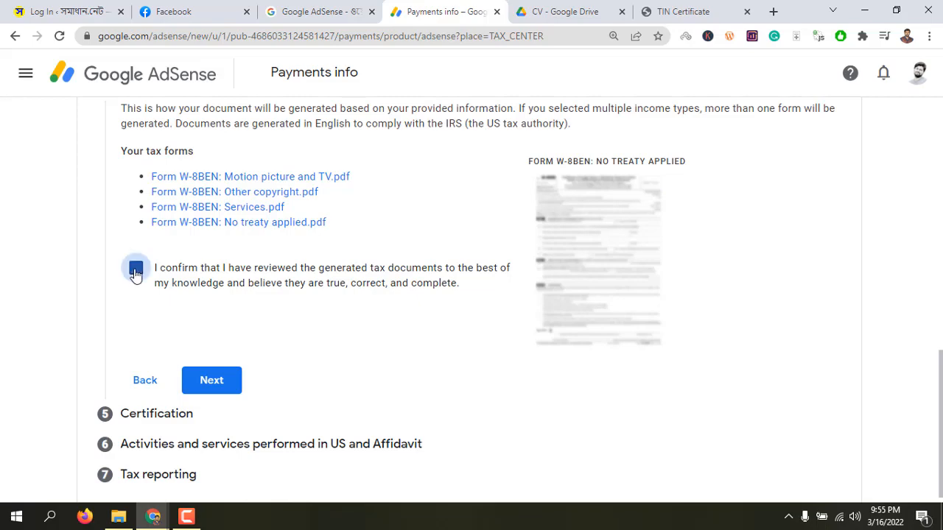
pyautogui.click(211, 380)
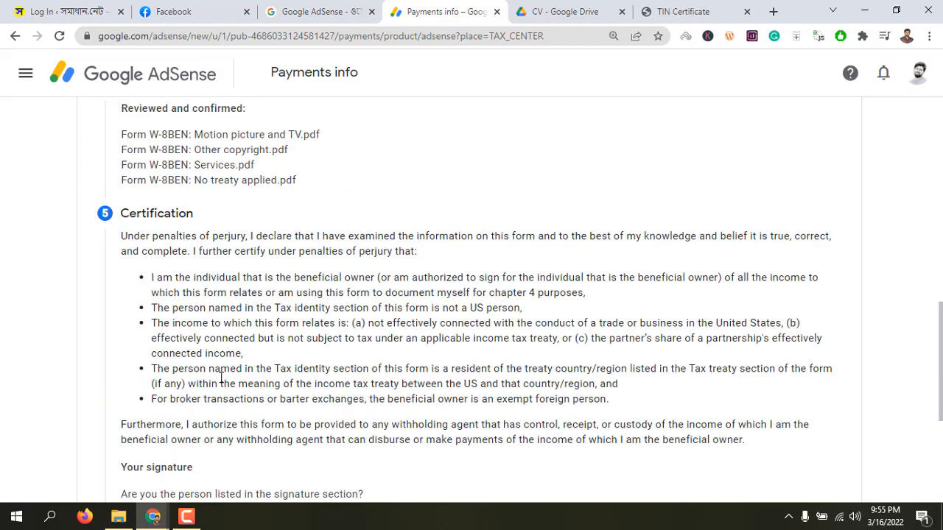
# Complete the certification as the person listed in the signature section, signing with the full legal name
pyautogui.scroll(-4, 221, 379)
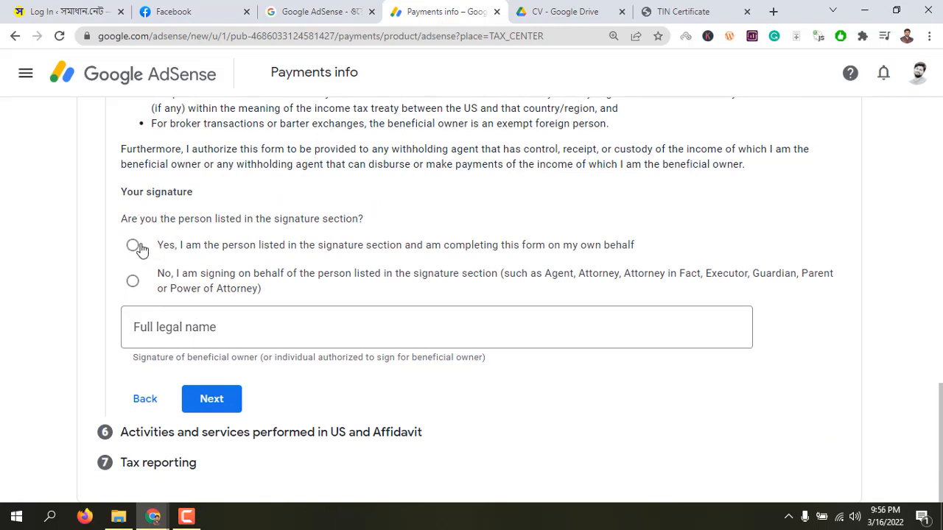
pyautogui.click(133, 246)
pyautogui.click(194, 328)
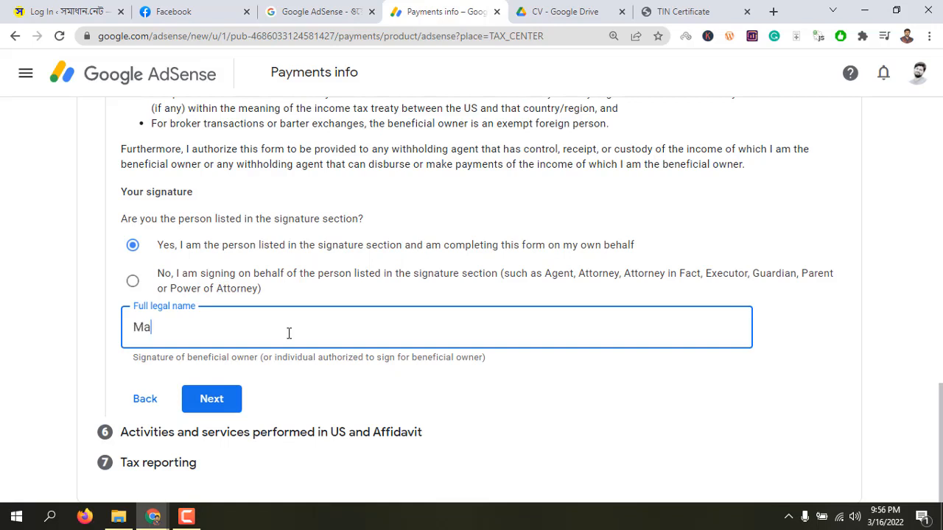
pyautogui.write('Masud Rana')
pyautogui.click(209, 402)
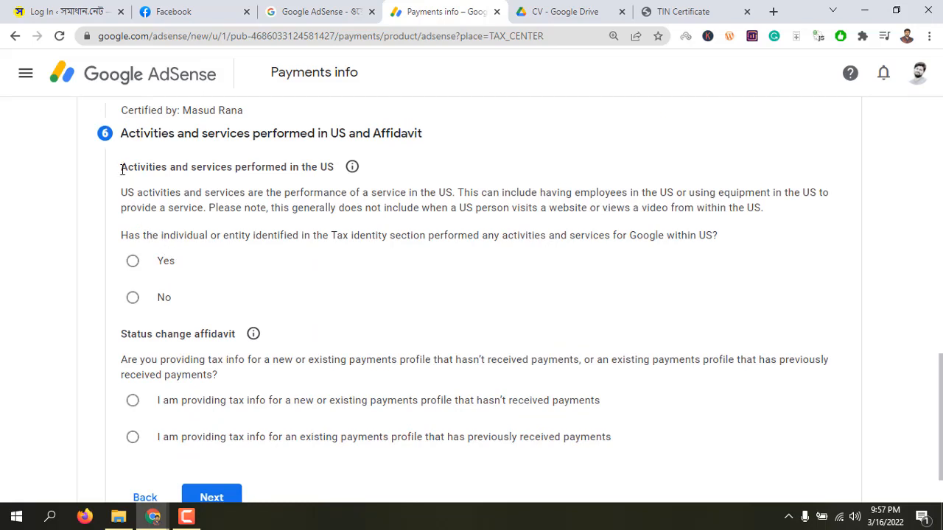
# Answer No to activities performed within the US and certify that services are provided solely outside the US
pyautogui.moveTo(122, 170); pyautogui.dragTo(335, 166)
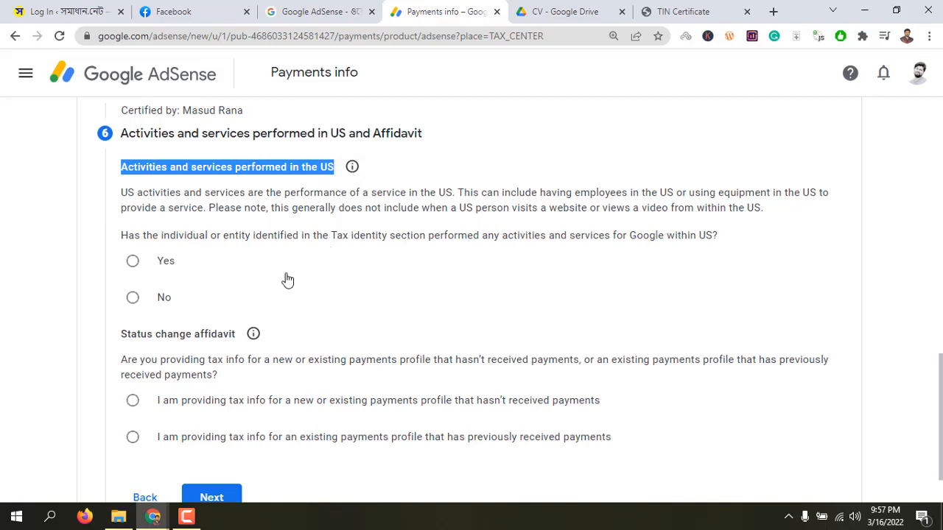
pyautogui.click(132, 298)
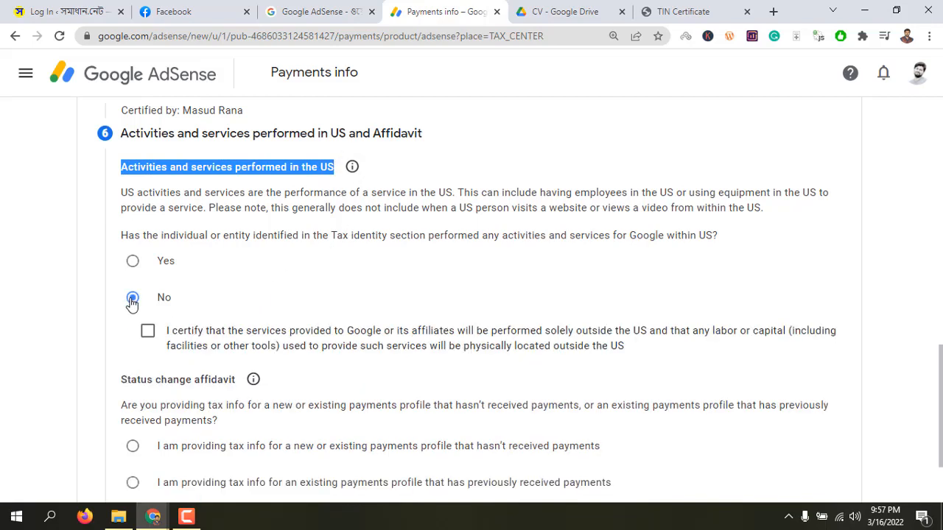
pyautogui.click(147, 333)
# Declare unchanged status for a previously paid profile, with Changes "I have no changed any information during this period but I recently added my TIN certificate."
pyautogui.scroll(-1, 225, 311)
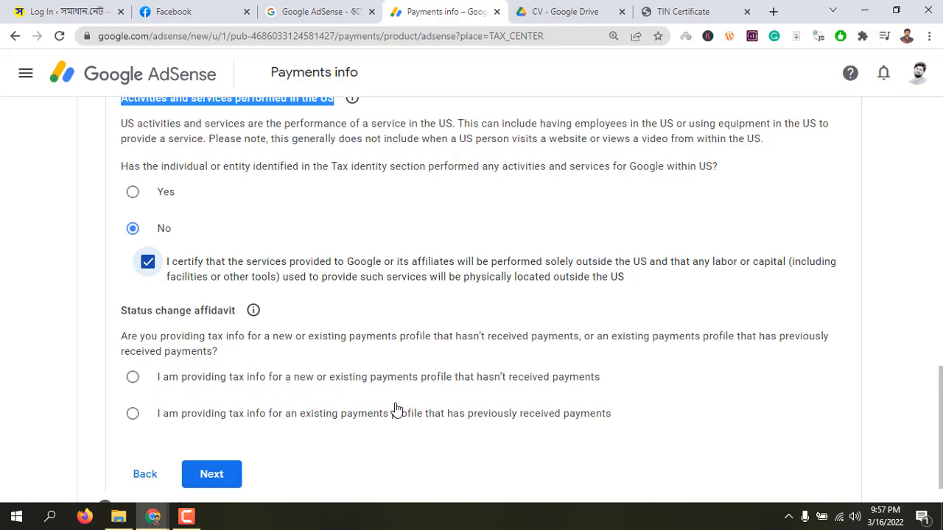
pyautogui.click(134, 416)
pyautogui.scroll(-1, 176, 410)
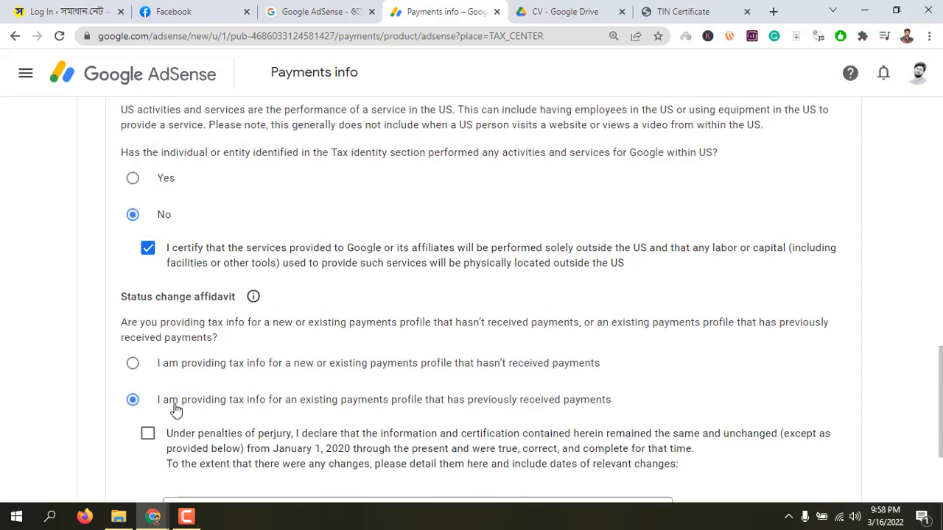
pyautogui.scroll(-2, 175, 410)
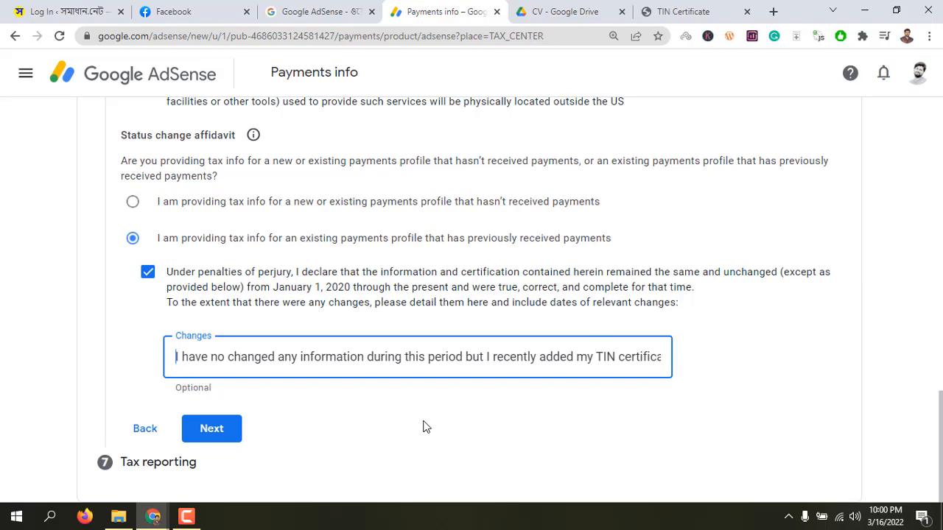
# Continue to the tax reporting section and accept the paperless delivery agreement
pyautogui.click(216, 436)
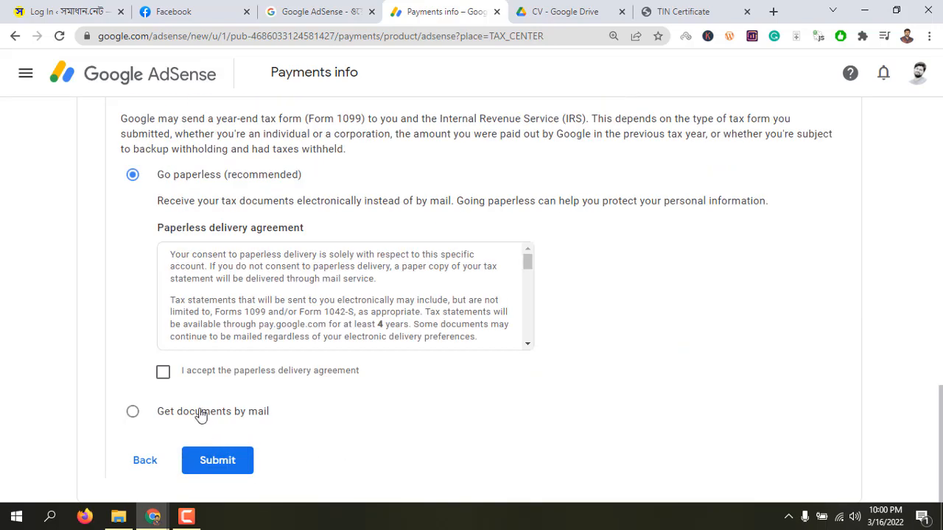
pyautogui.click(163, 377)
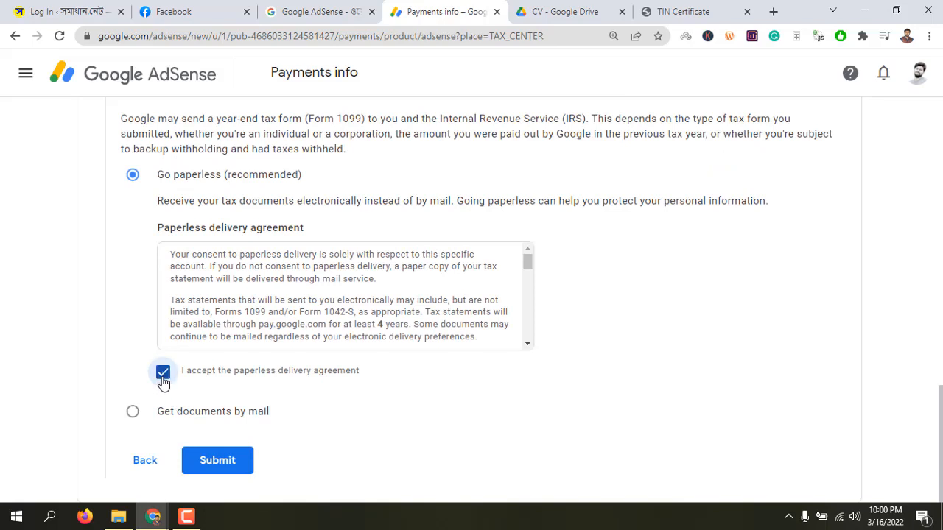
pyautogui.click(131, 415)
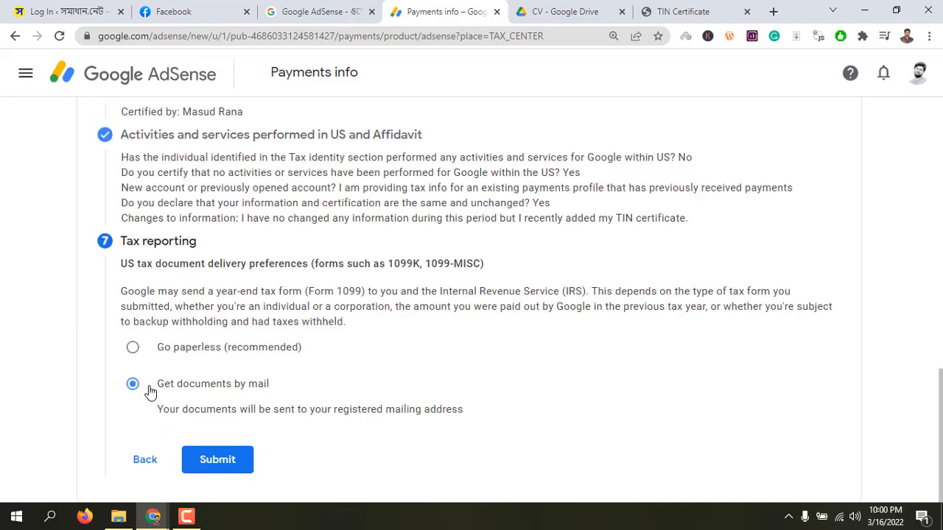
pyautogui.click(150, 391)
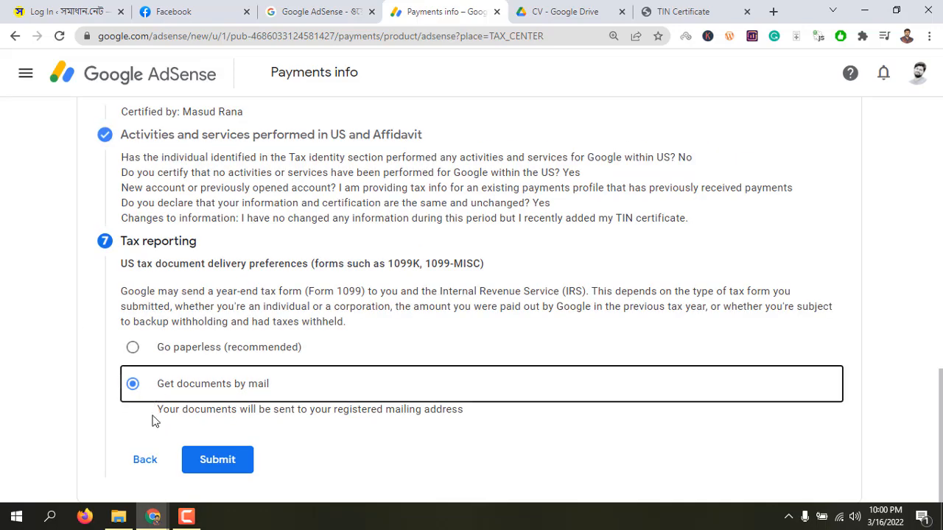
pyautogui.click(133, 349)
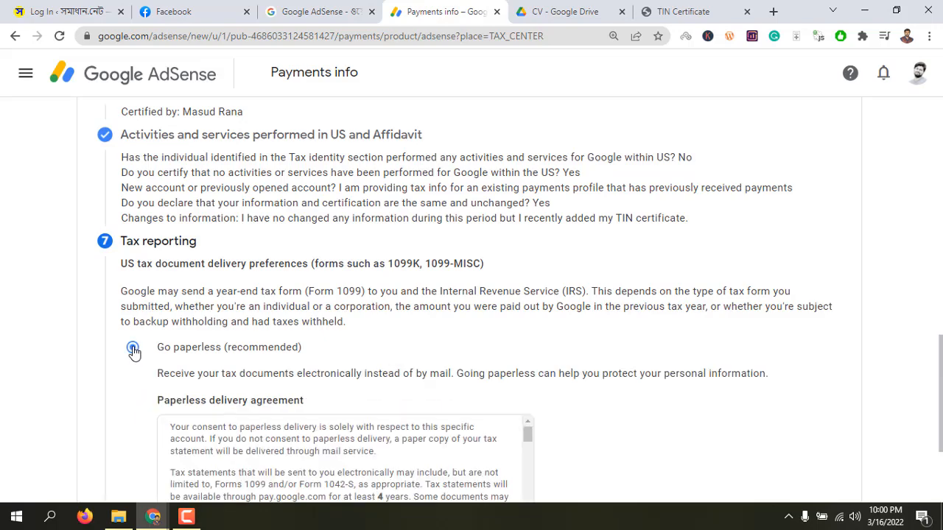
# Look through the paperless delivery agreement to its end and submit the completed tax form
pyautogui.scroll(-2, 314, 413)
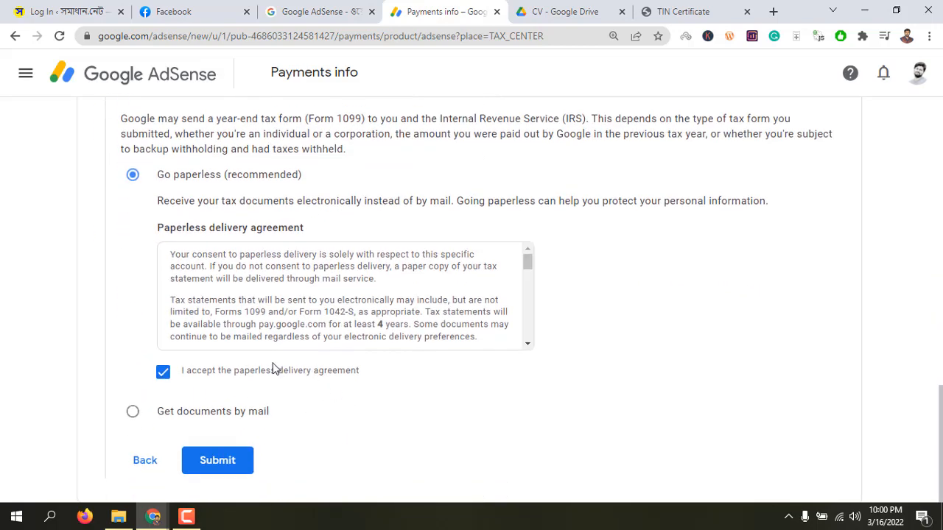
pyautogui.scroll(1, 273, 368)
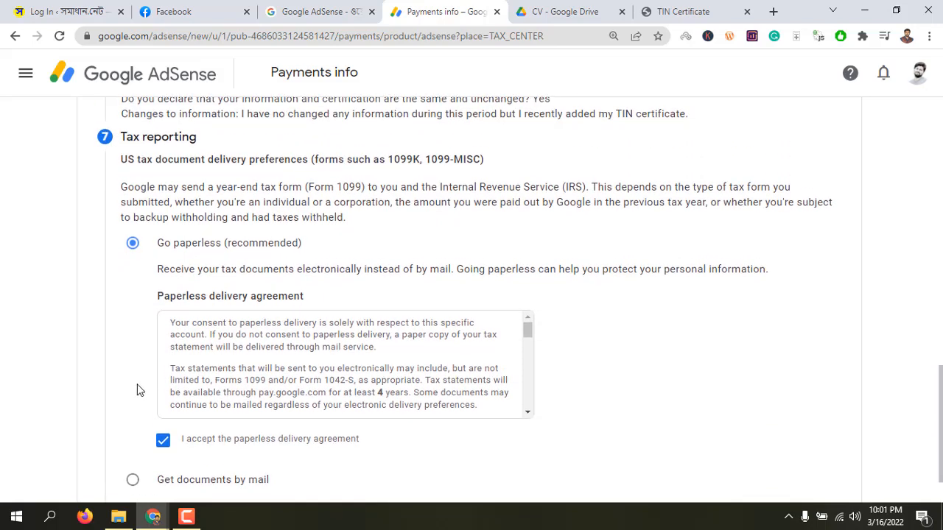
pyautogui.scroll(-1, 140, 391)
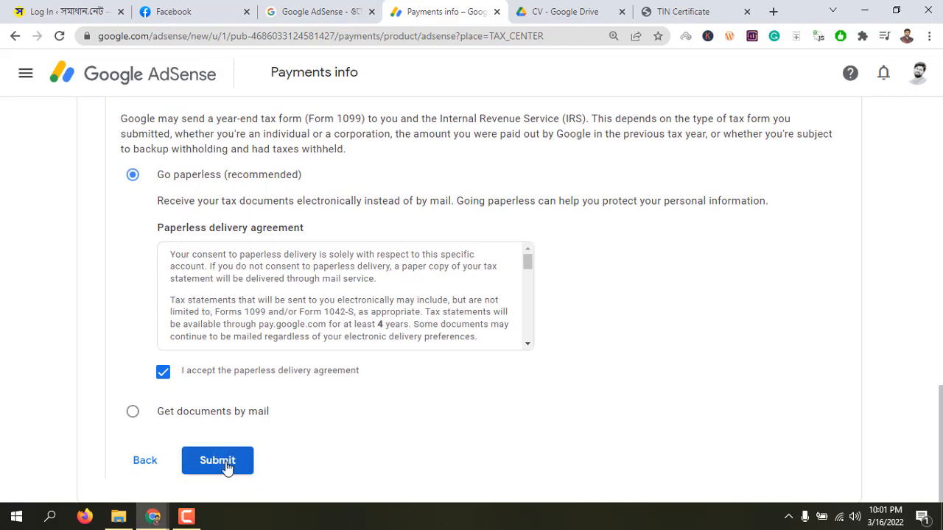
pyautogui.moveTo(528, 263); pyautogui.dragTo(524, 347)
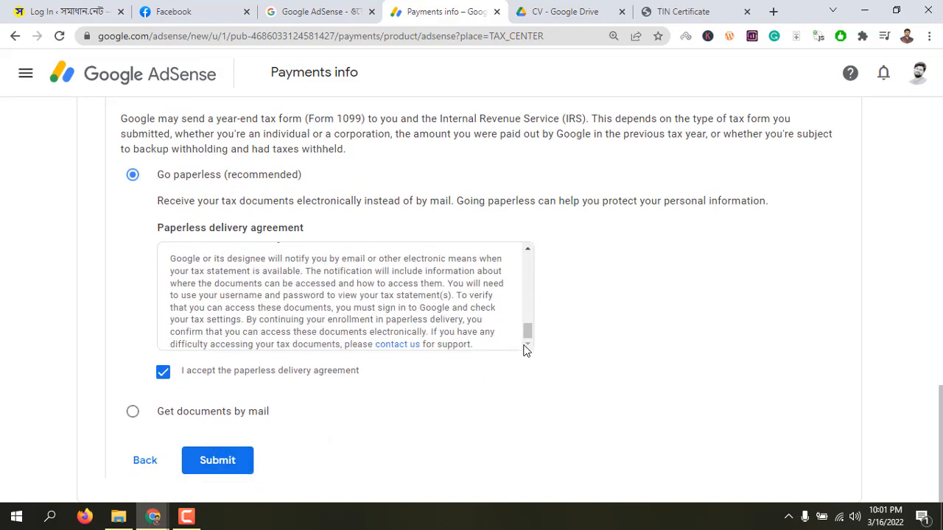
pyautogui.click(225, 466)
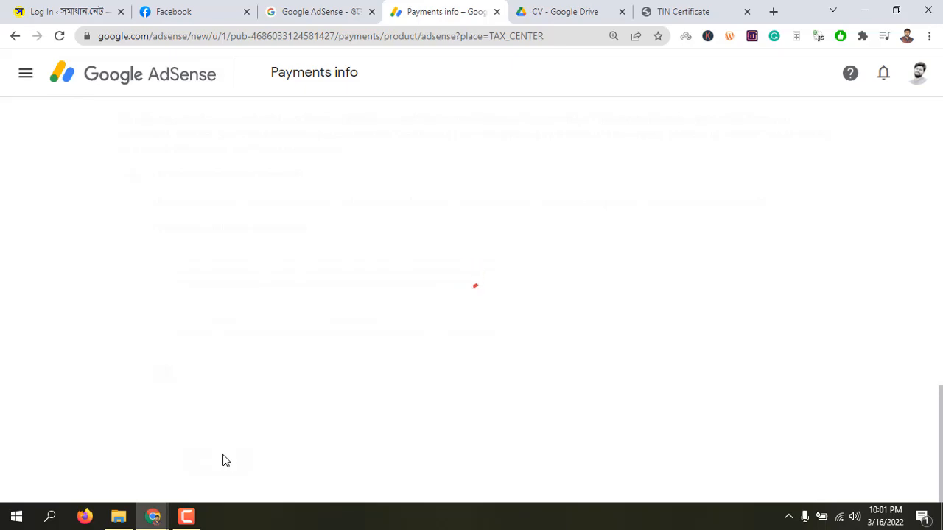
pyautogui.click(226, 460)
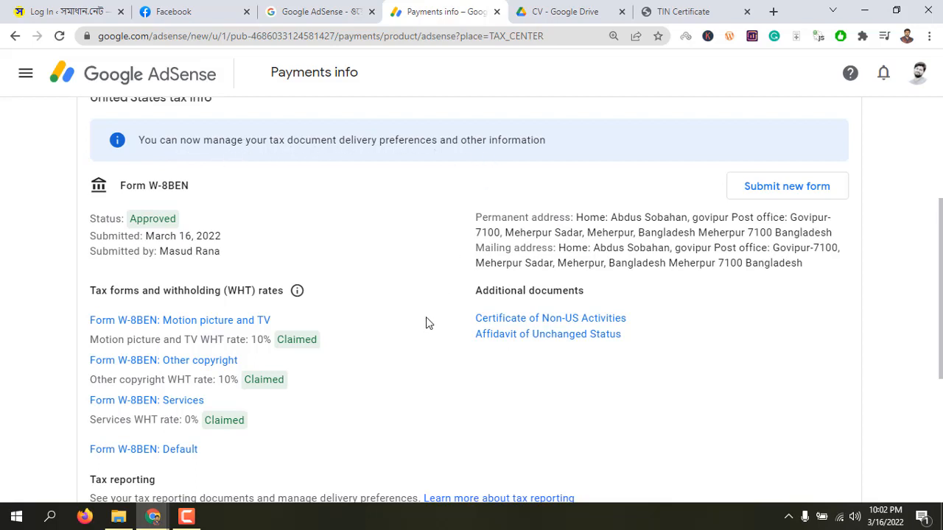
pyautogui.scroll(-4, 425, 324)
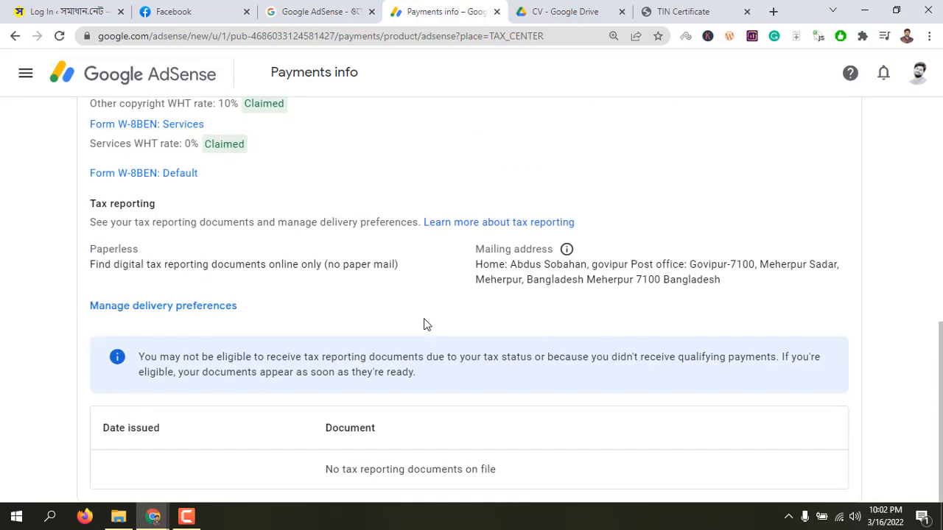